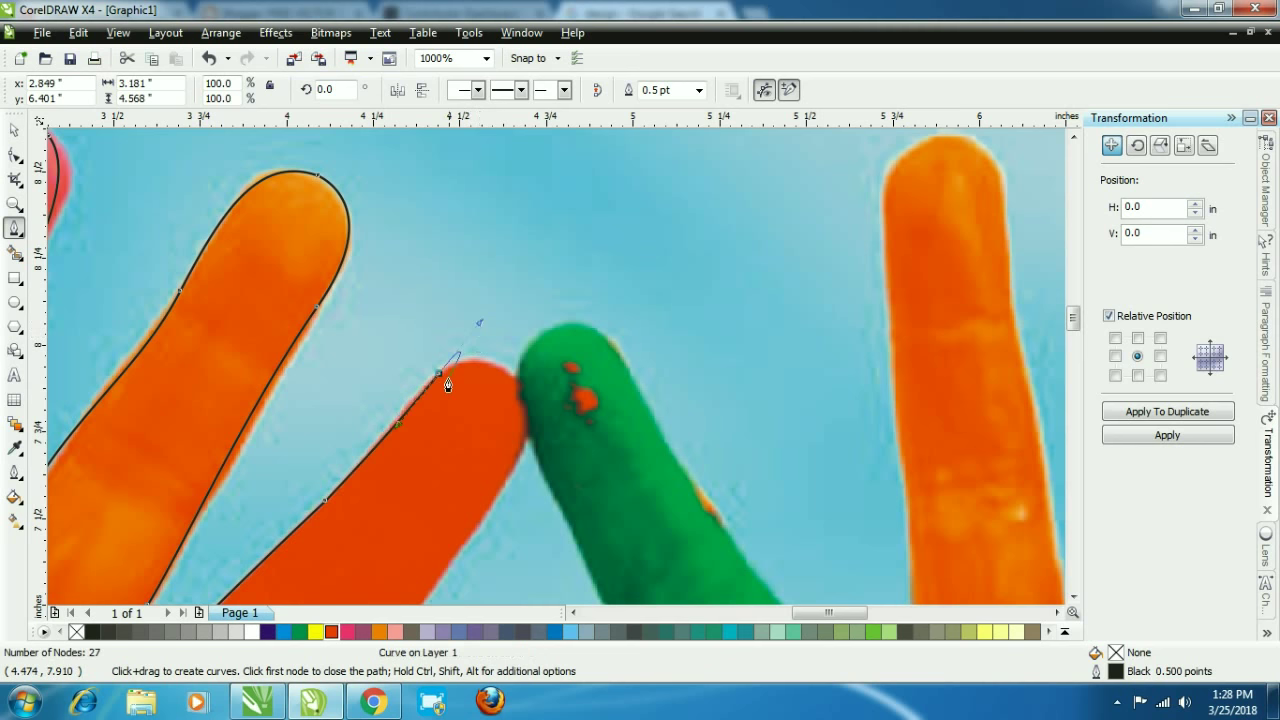
Step: Continue the hand outline with the Pen tool over the red fingertip, around the green finger and into the gap before the upright orange finger
left_click(516, 382)
left_click_drag(578, 334, 639, 323)
left_click_drag(652, 428, 730, 543)
left_click(649, 428)
left_click(754, 582)
scroll(551, 366, "down", 2)
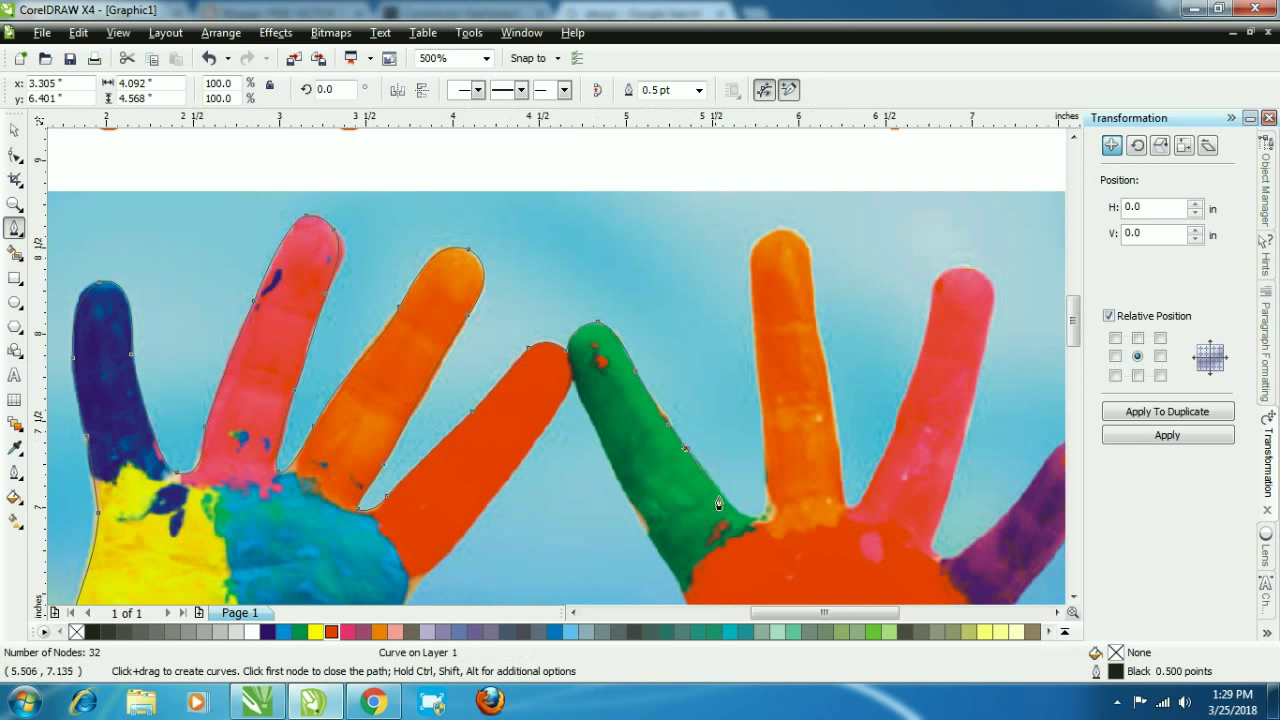
scroll(557, 368, "up", 2)
left_click_drag(551, 356, 617, 341)
left_click(556, 355, "alt")
Step: Trace up, over the tip and down the far side of the upright orange finger on the red-palmed hand
left_click_drag(562, 171, 541, 195)
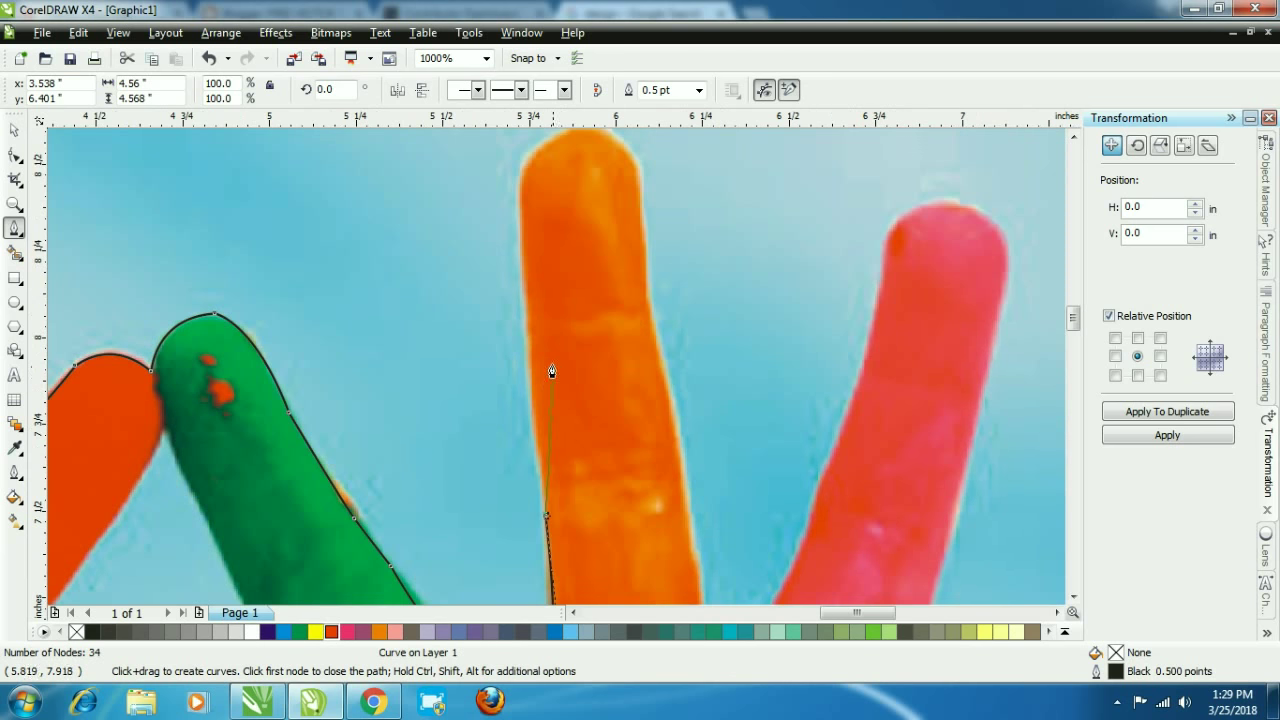
left_click_drag(530, 360, 530, 289)
left_click_drag(526, 166, 535, 144)
left_click_drag(618, 176, 656, 193)
left_click_drag(644, 346, 645, 376)
left_click_drag(684, 526, 686, 562)
scroll(557, 371, "down", 2)
scroll(547, 362, "up", 2)
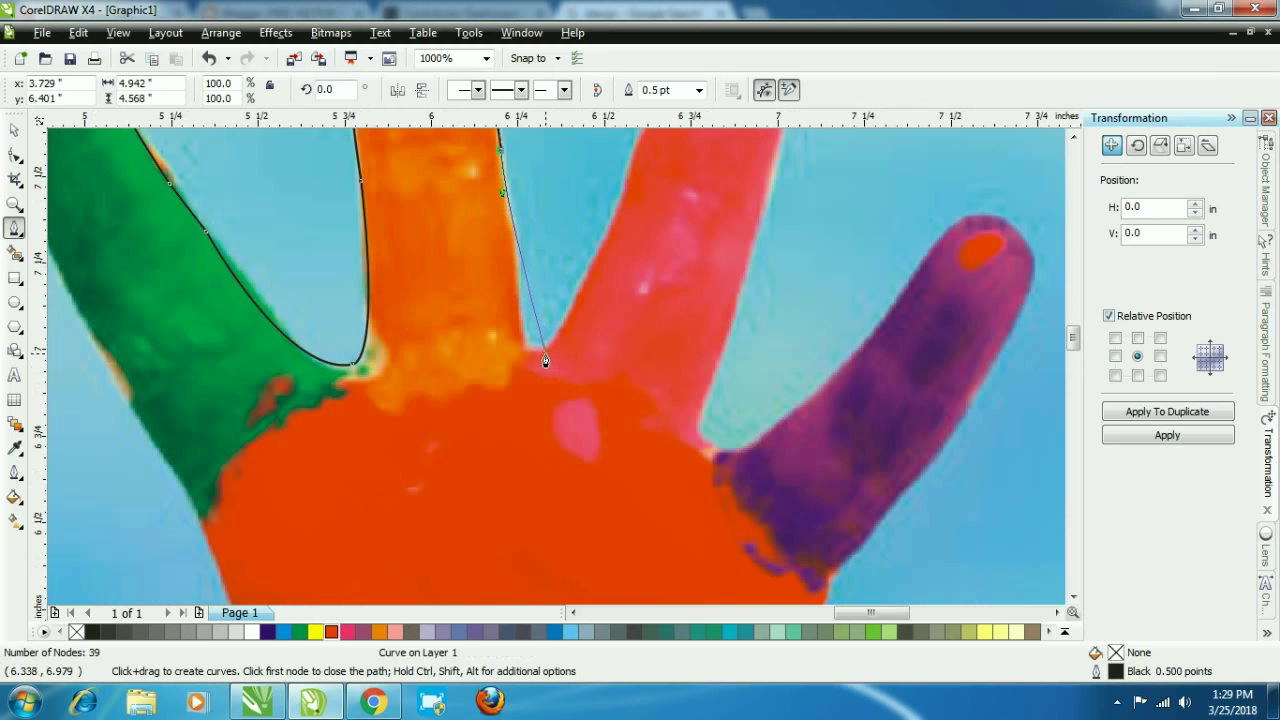
Step: Trace the gap after the orange finger and continue the outline around the pink finger of the red-palmed hand
left_click_drag(538, 349, 572, 324)
mouse_move(624, 188)
left_mouse_down()
mouse_move(630, 135)
mouse_move(630, 172)
mouse_move(693, 149)
mouse_move(659, 195)
mouse_move(668, 213)
left_mouse_up()
scroll(551, 384, "down", 1)
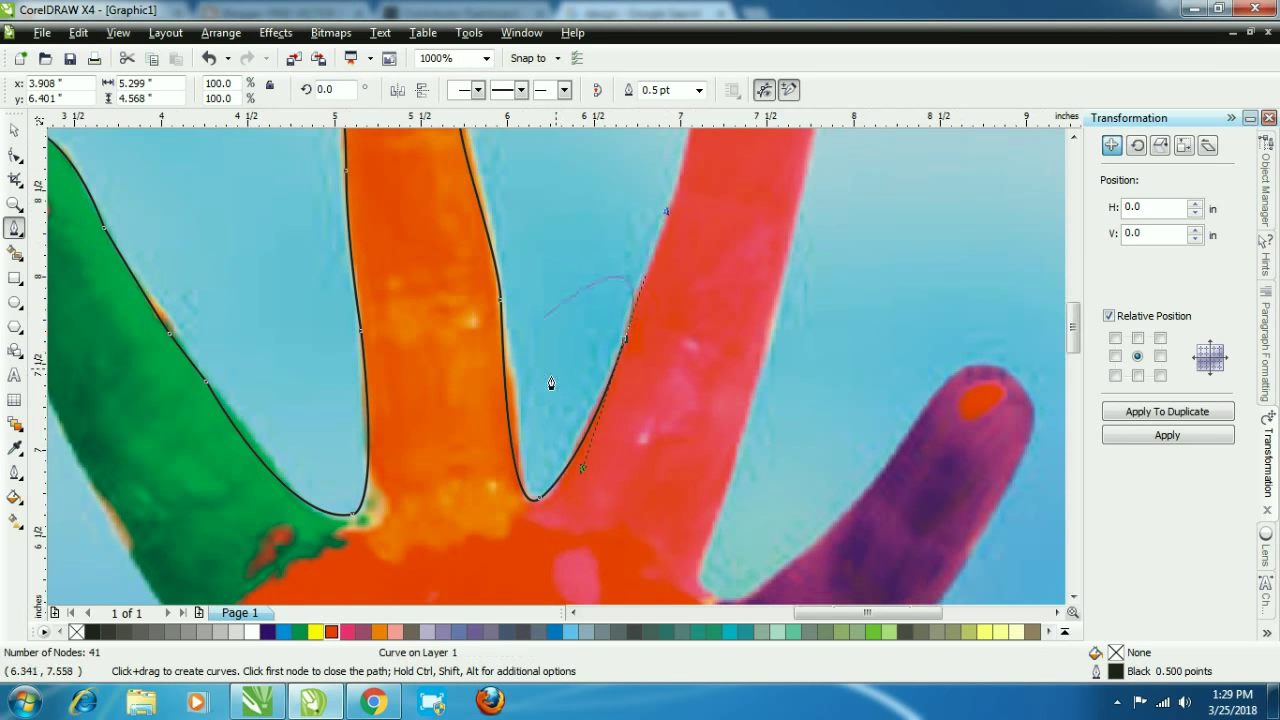
scroll(625, 255, "up", 1)
left_click_drag(560, 314, 679, 234)
left_click_drag(678, 311, 668, 337)
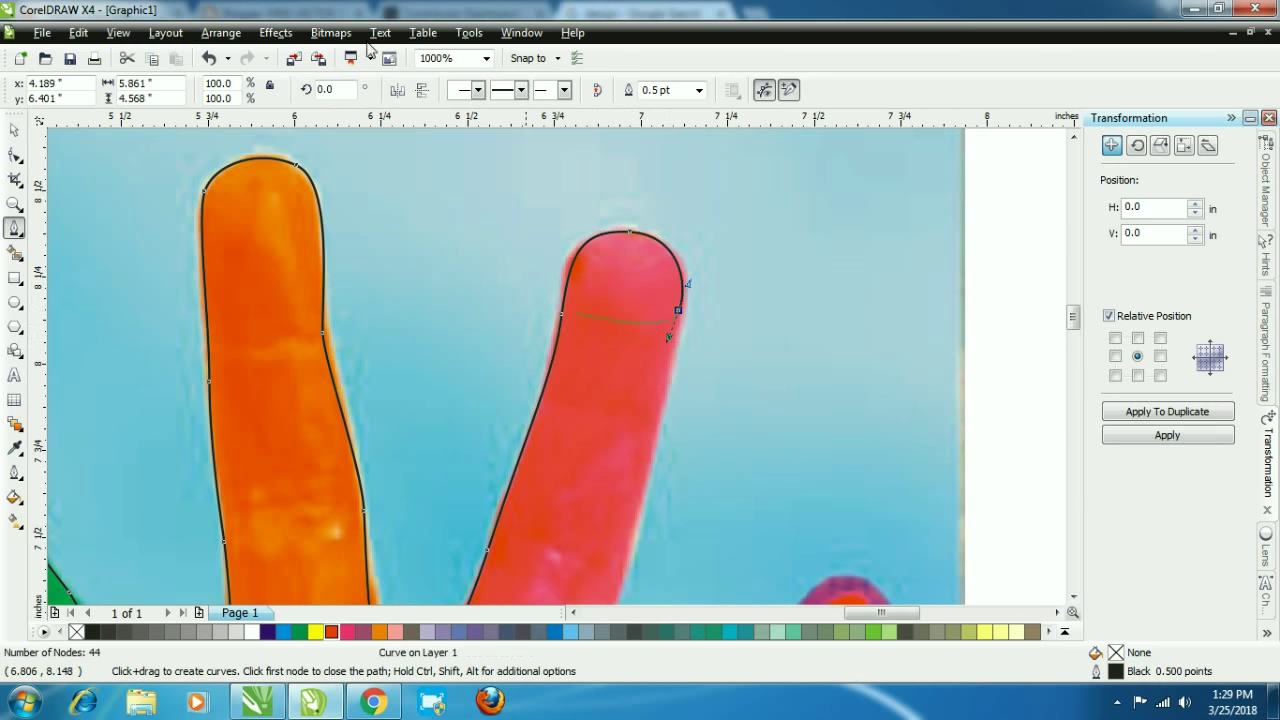
left_click_drag(625, 568, 615, 592)
scroll(551, 366, "down", 1)
scroll(503, 516, "up", 1)
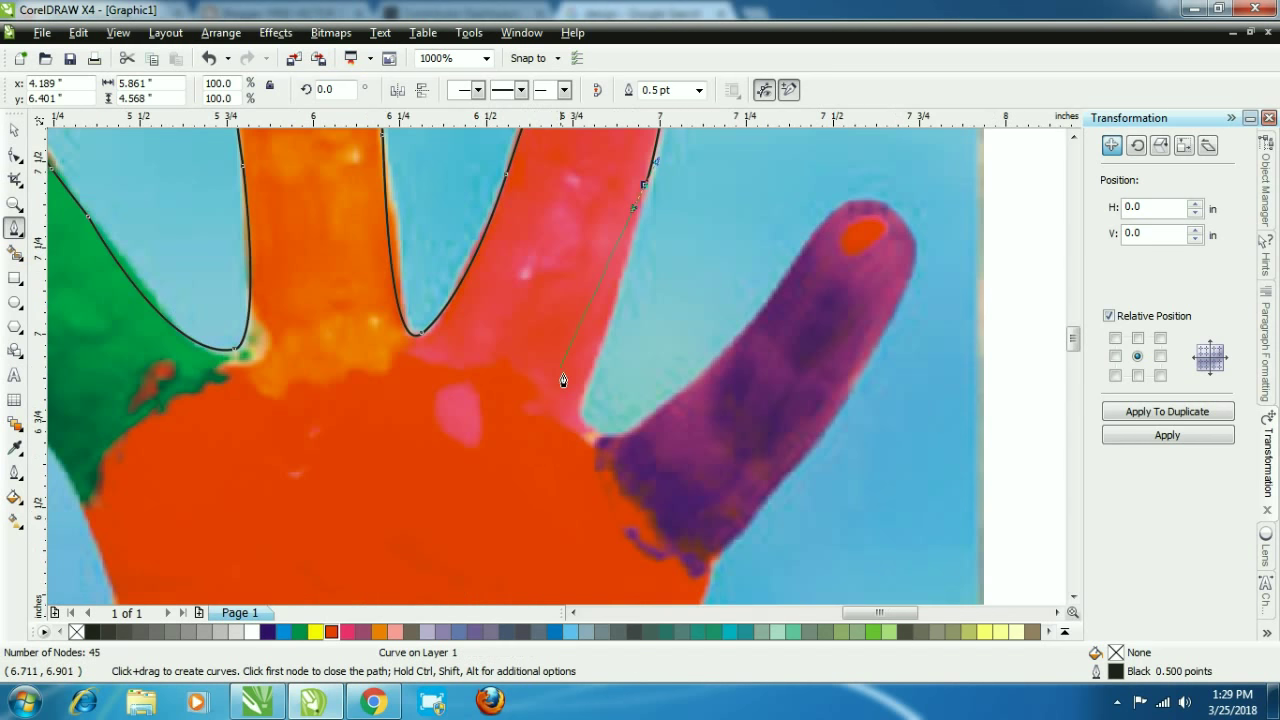
Step: Continue the outline through the next gap and around the purple little finger to where it meets the red palm
mouse_move(580, 398)
left_mouse_down()
mouse_move(573, 413)
mouse_move(605, 447)
mouse_move(658, 408)
left_mouse_up()
left_click_drag(731, 356, 732, 350)
left_click_drag(862, 201, 897, 199)
left_click_drag(912, 255, 905, 290)
left_click_drag(843, 398, 832, 419)
left_click_drag(762, 509, 752, 529)
left_click(710, 567)
Step: Trace the outer edge of the red palm and its wrist down to the photo's bottom edge
scroll(550, 366, "down", 3)
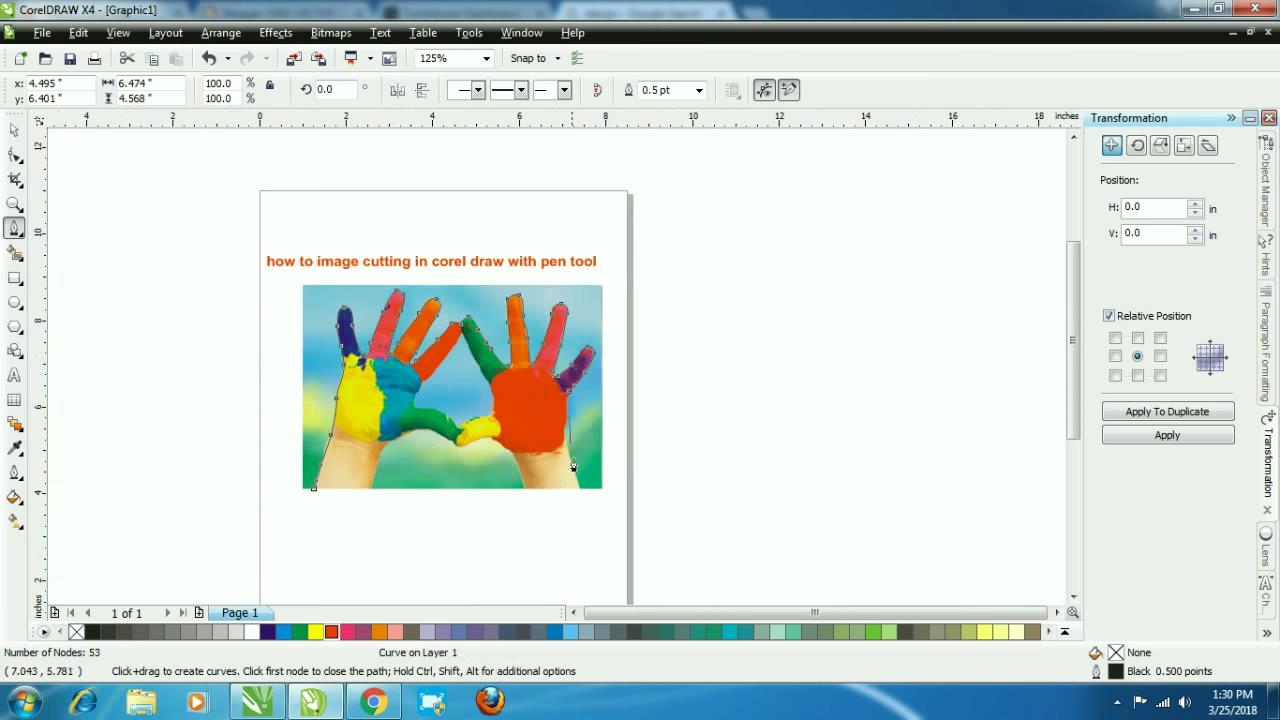
scroll(583, 500, "up", 2)
scroll(600, 520, "down", 1)
scroll(564, 260, "up", 1)
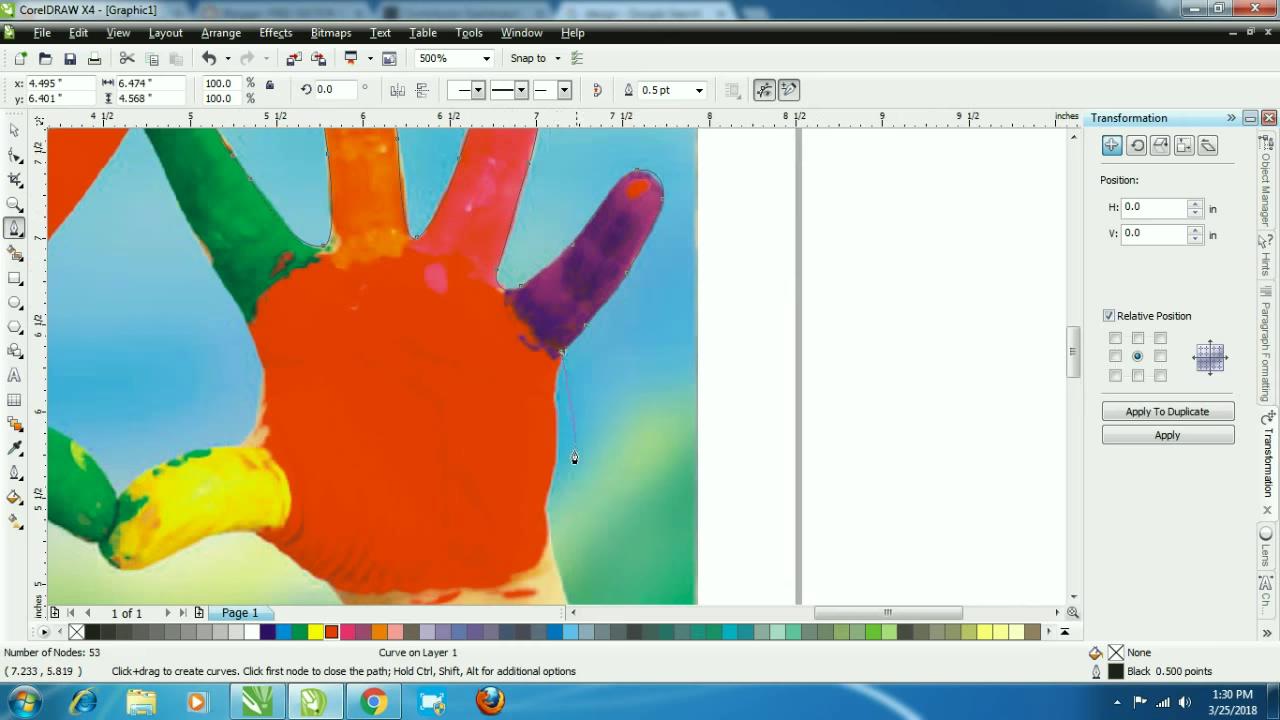
left_click_drag(552, 399, 550, 440)
mouse_move(545, 493)
left_mouse_down()
mouse_move(530, 528)
mouse_move(565, 597)
left_mouse_up()
scroll(560, 560, "down", 3)
scroll(651, 517, "up", 3)
scroll(651, 517, "down", 4)
scroll(557, 374, "up", 2)
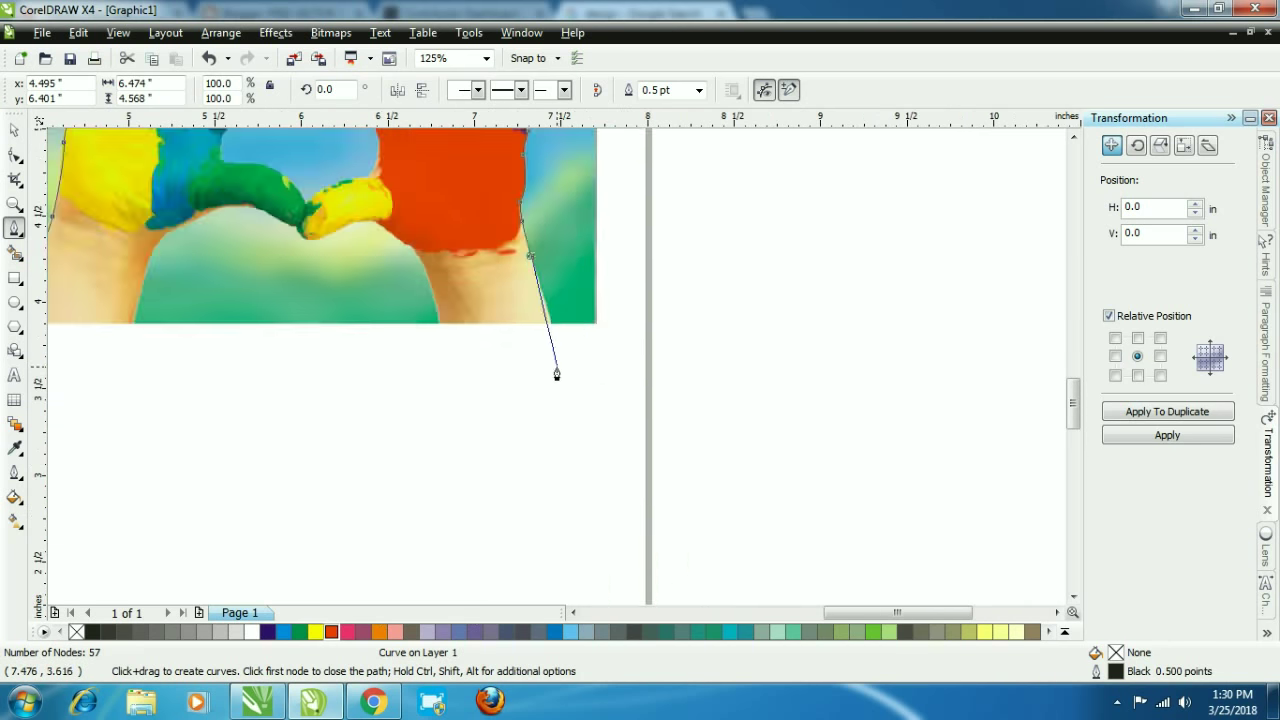
scroll(557, 374, "up", 2)
left_click(543, 282)
Step: Trace across the base of that forearm, up its inner edge and along the undersides of the yellow and green thumbs
left_click(324, 281)
left_click_drag(300, 174, 88, 238)
scroll(108, 230, "down", 1)
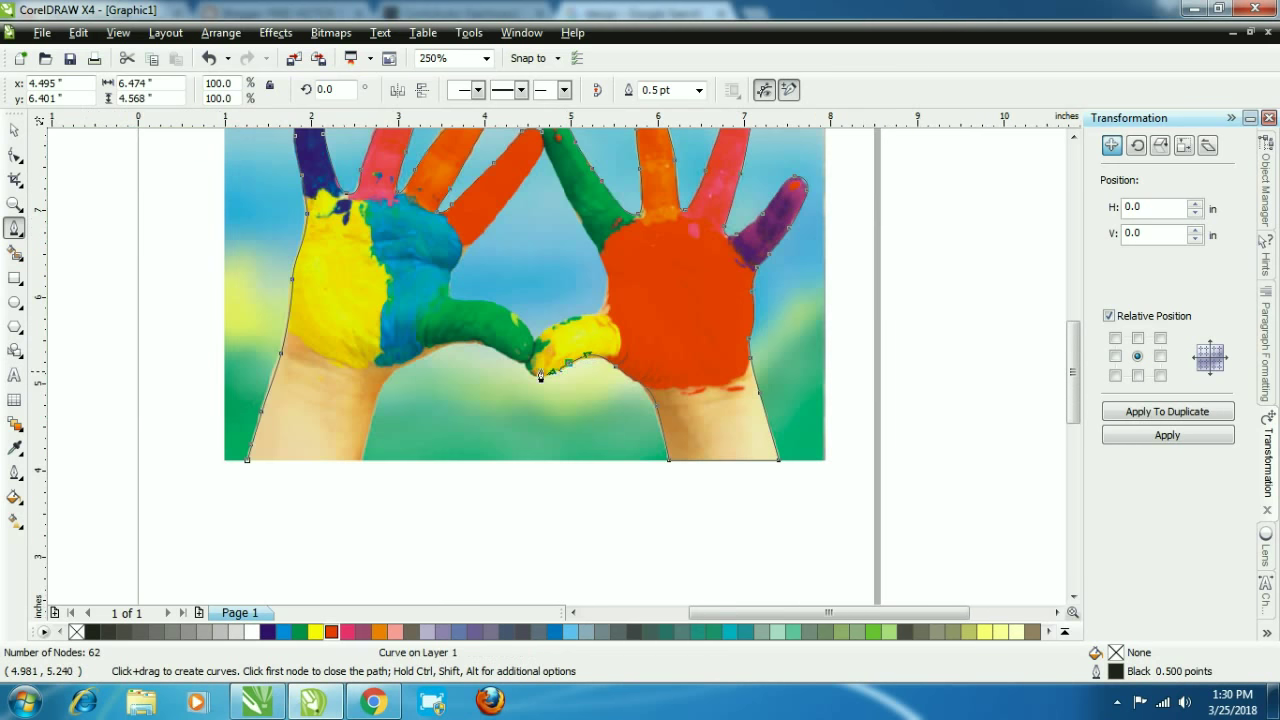
scroll(534, 366, "up", 1)
left_click_drag(535, 374, 500, 360)
left_click_drag(420, 318, 254, 381)
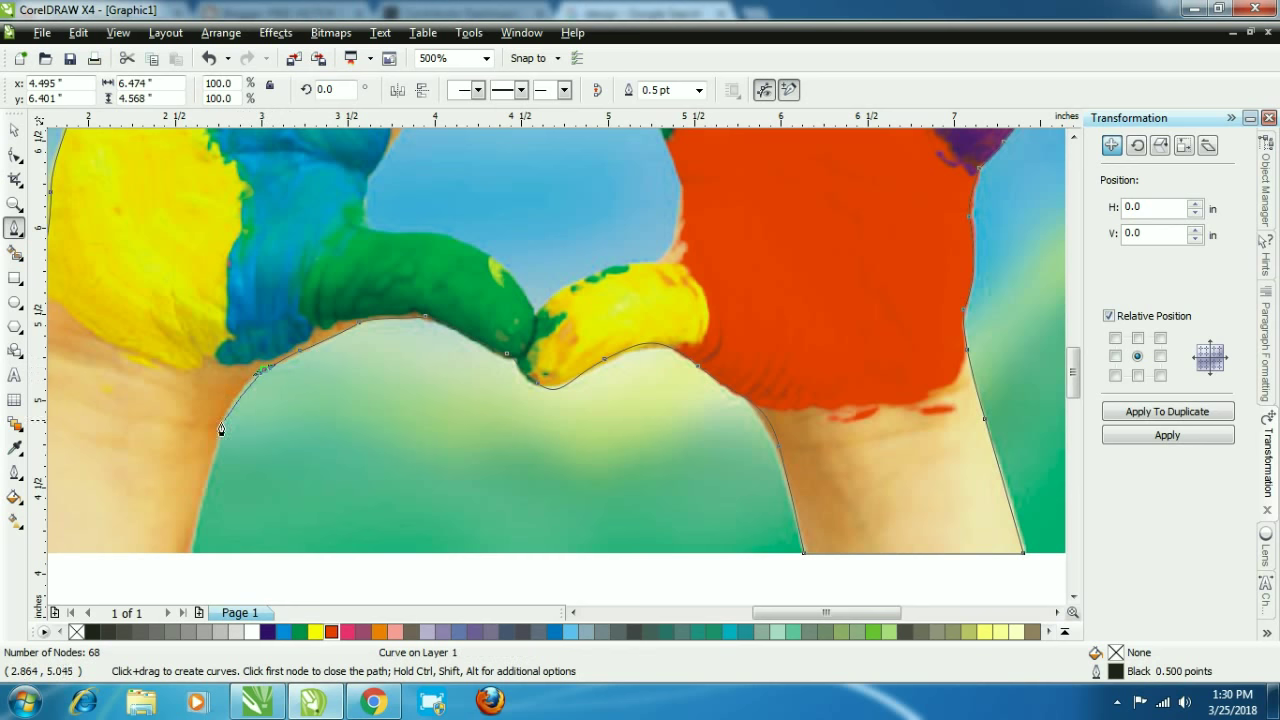
Step: Trace down the inner edge of the other forearm and close the outline at its starting node
left_click_drag(217, 435, 210, 462)
left_click(190, 553)
scroll(315, 505, "down", 1)
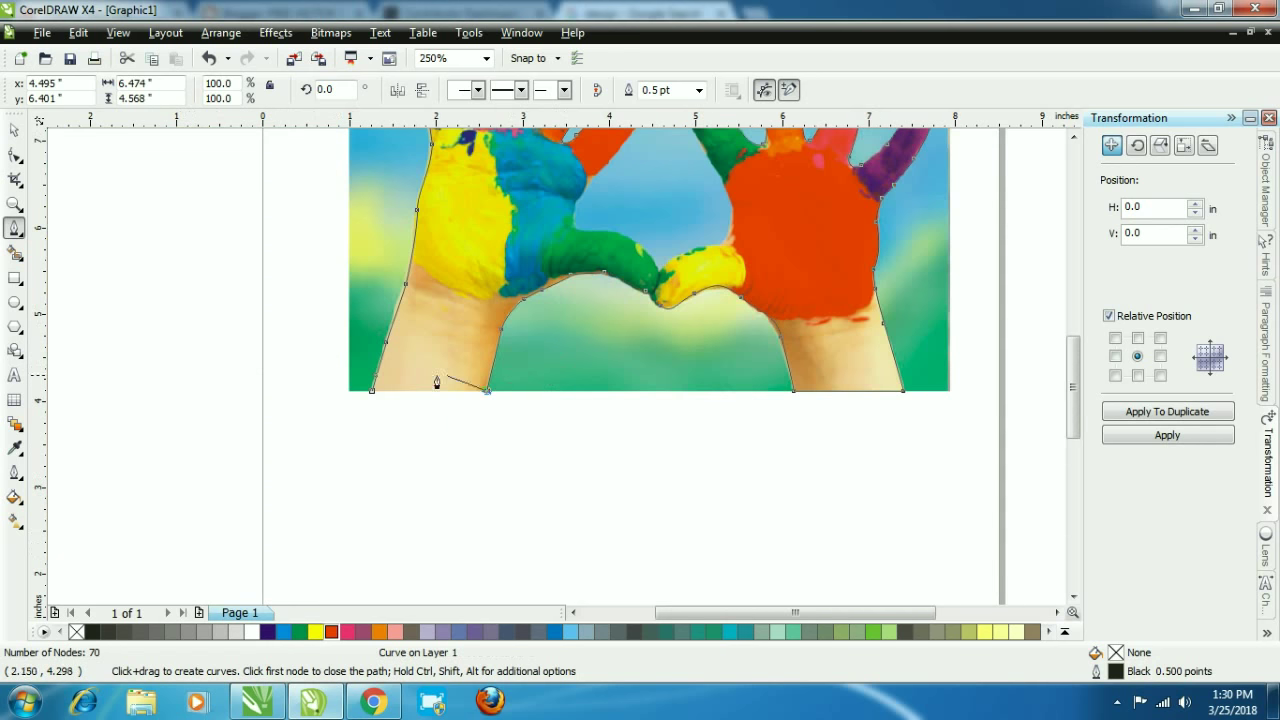
scroll(405, 387, "up", 1)
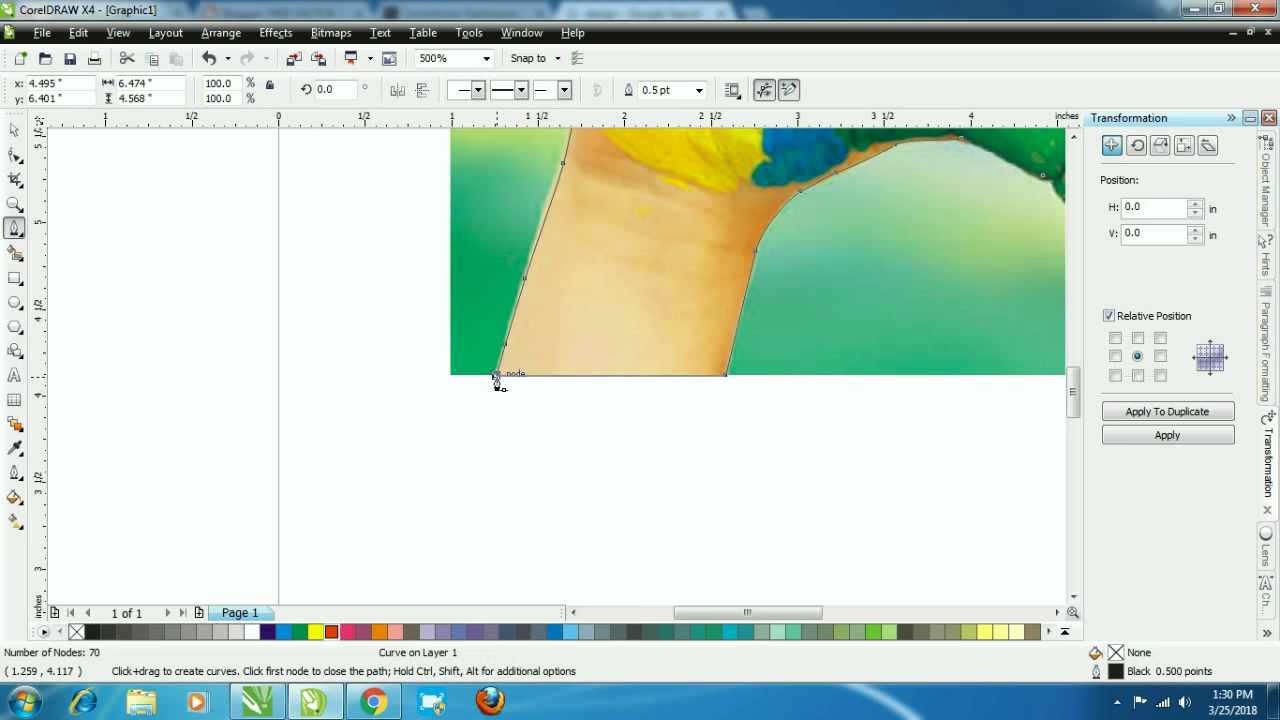
scroll(500, 380, "down", 2)
scroll(554, 374, "up", 1)
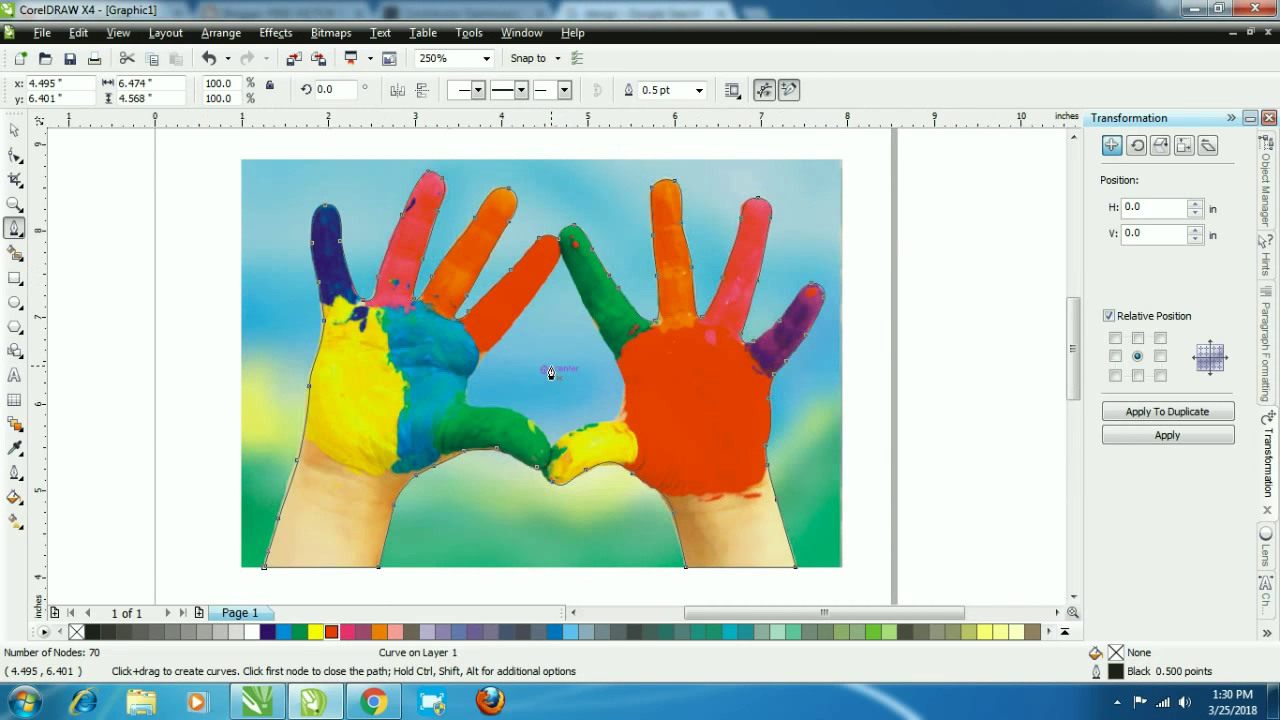
Step: Set the drawing view to Wireframe to show the traced outline
key("shift+F9")
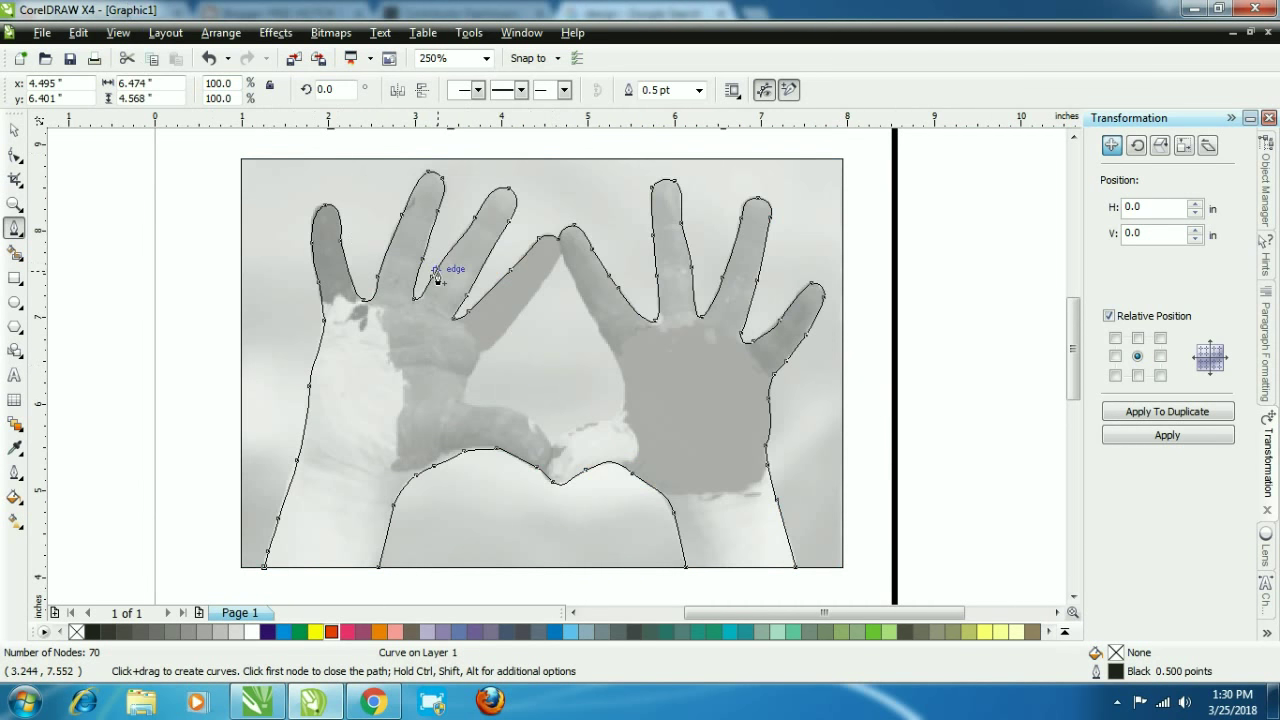
key("shift+F9")
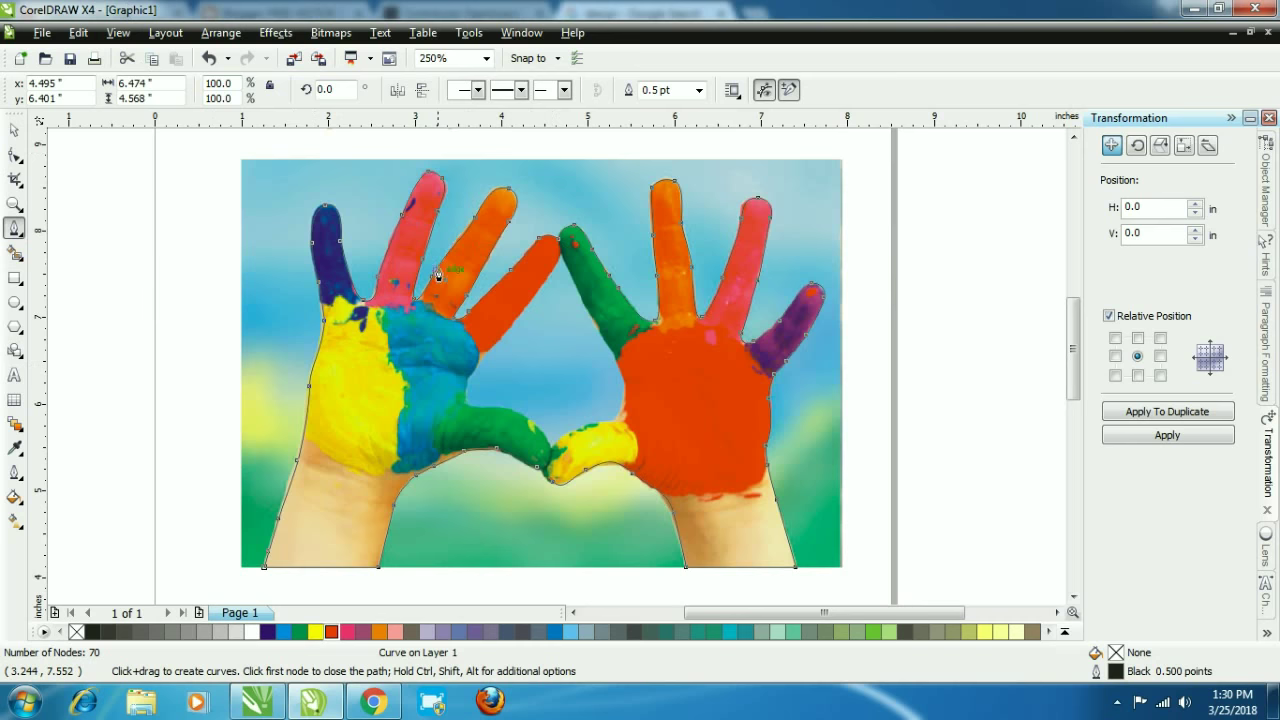
left_click(118, 33)
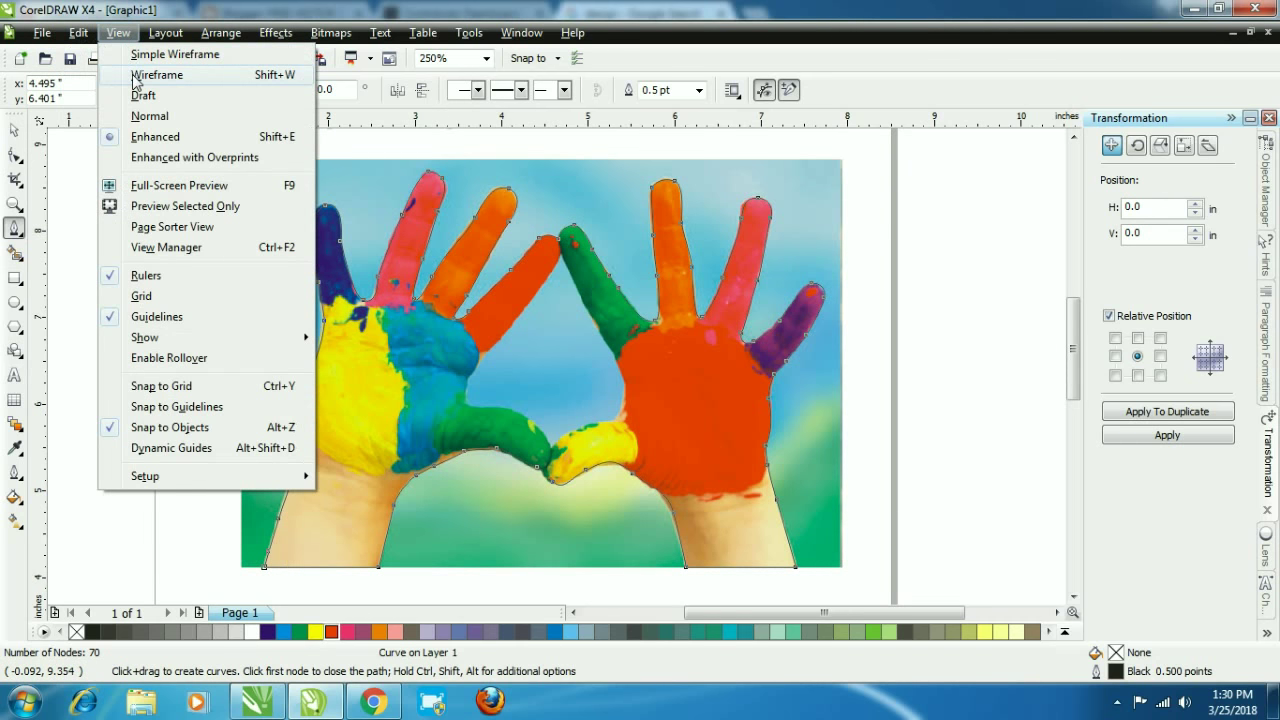
left_click(136, 78)
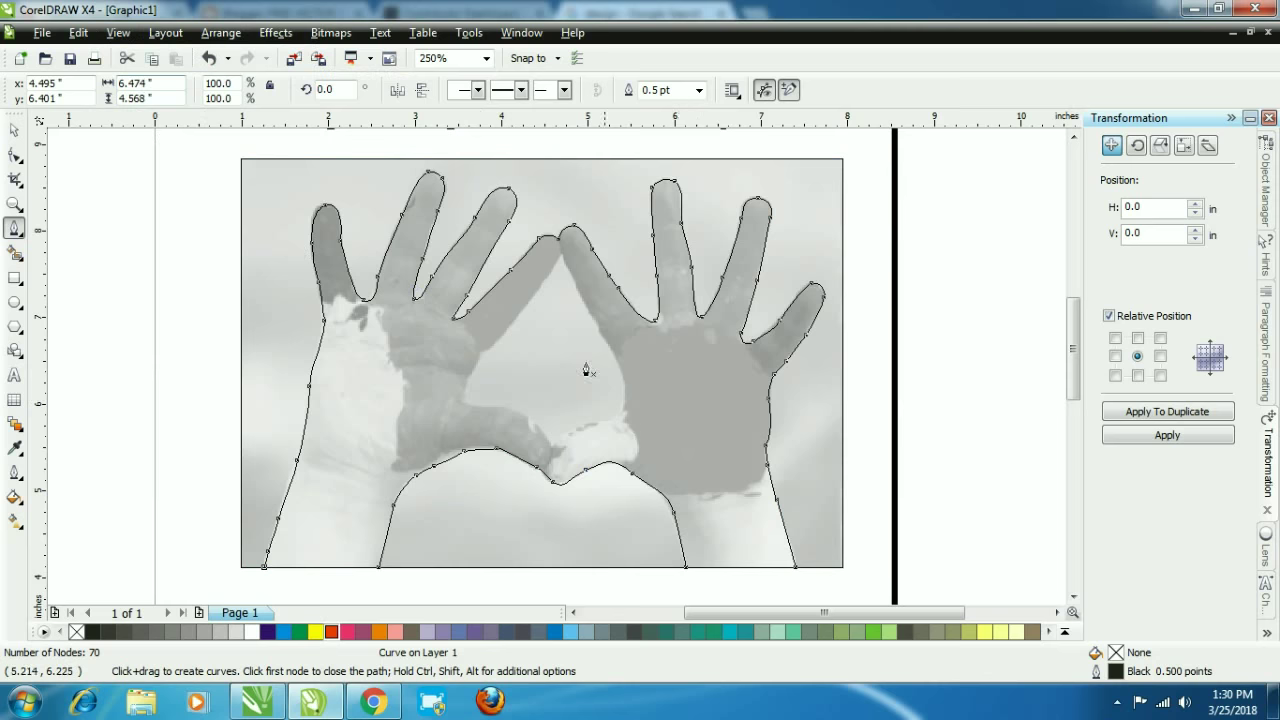
Step: Trace the enclosed background gap between the two hands as a closed curve about 1.87 by 2.17 inches
scroll(586, 370, "up", 1)
left_click(522, 181)
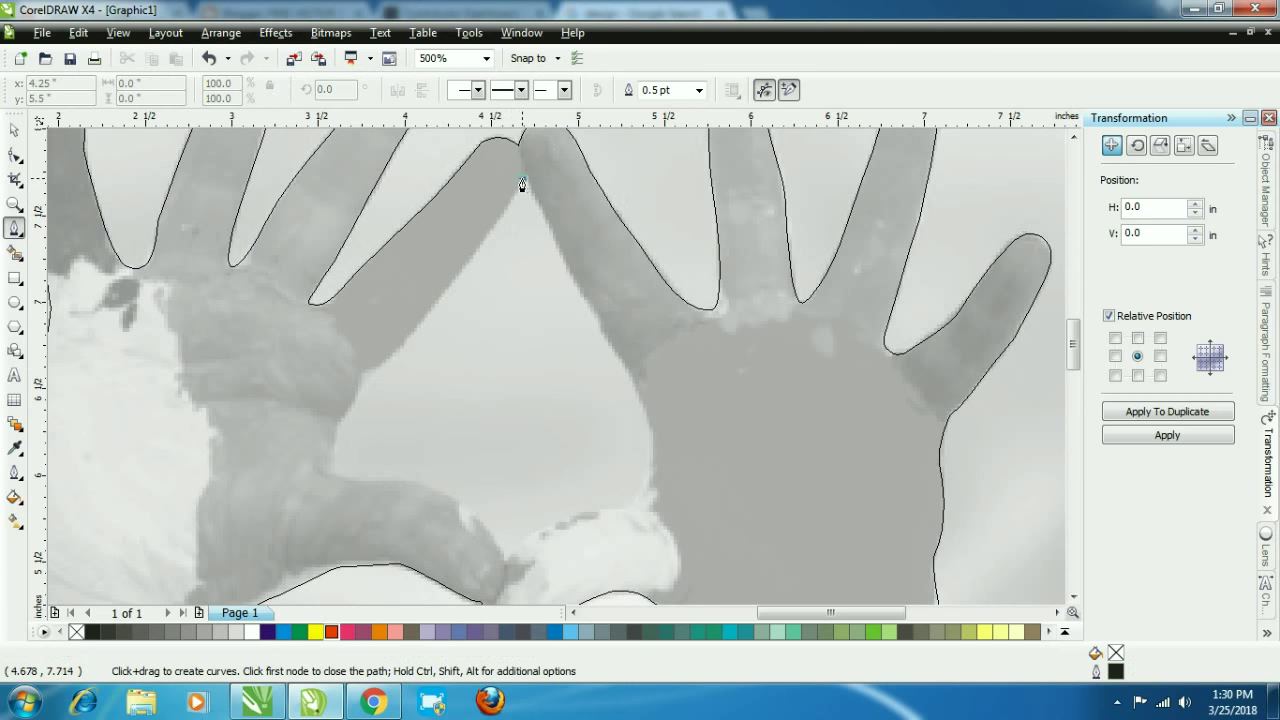
left_click_drag(457, 275, 443, 288)
left_click_drag(390, 357, 448, 498)
left_click_drag(502, 551, 512, 573)
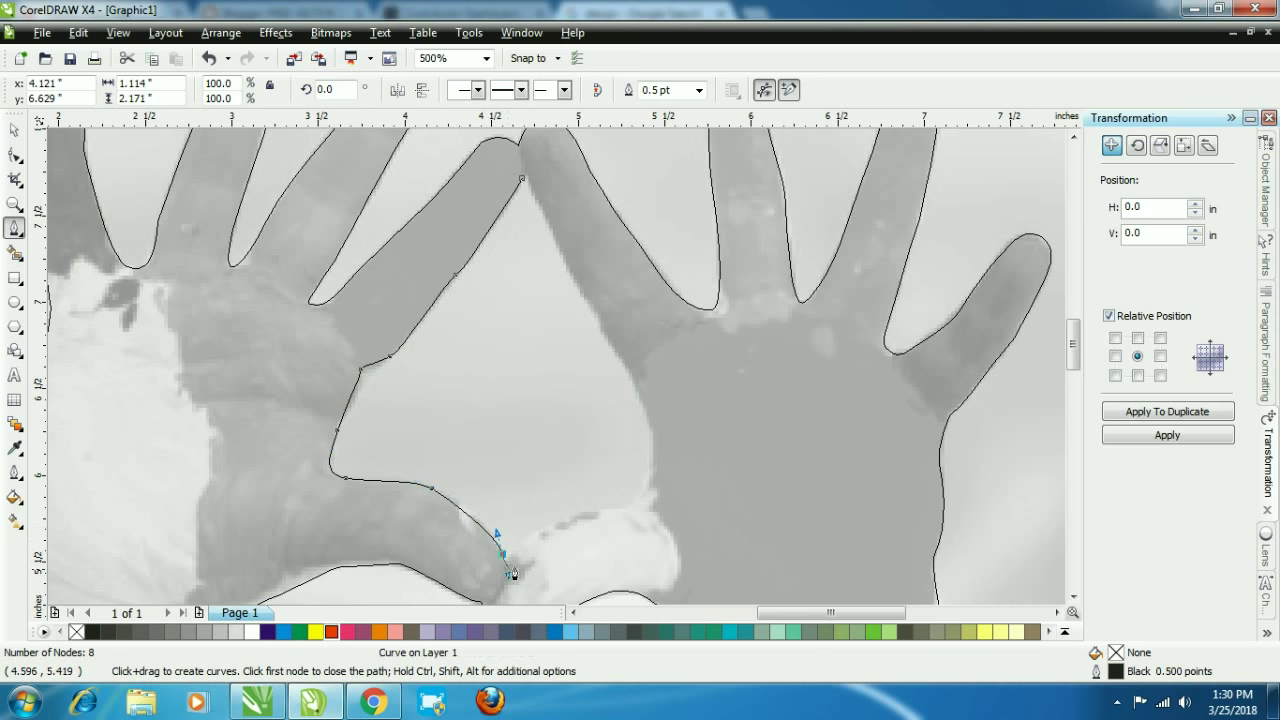
left_click_drag(557, 518, 653, 479)
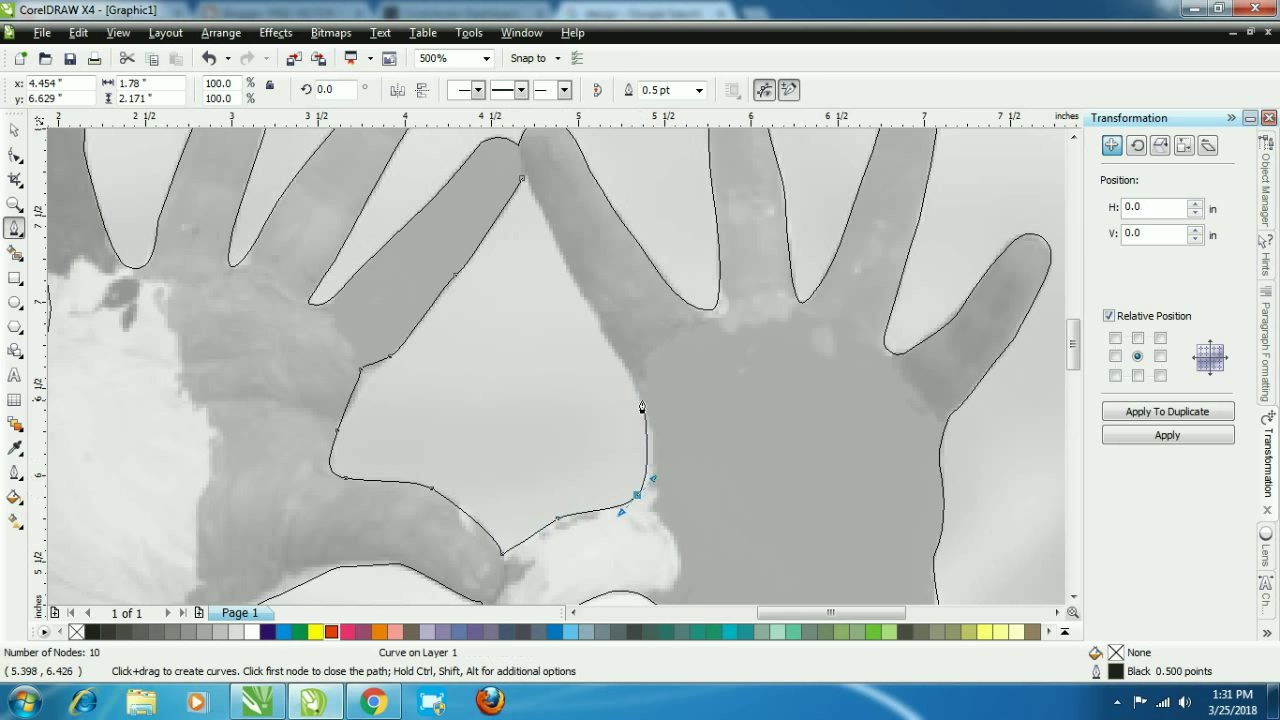
left_click_drag(639, 393, 612, 357)
left_click_drag(568, 273, 562, 262)
left_click(522, 180)
Step: Leave the Pen tool and return the drawing view to Enhanced
key("space")
scroll(552, 301, "down", 1)
key("F3")
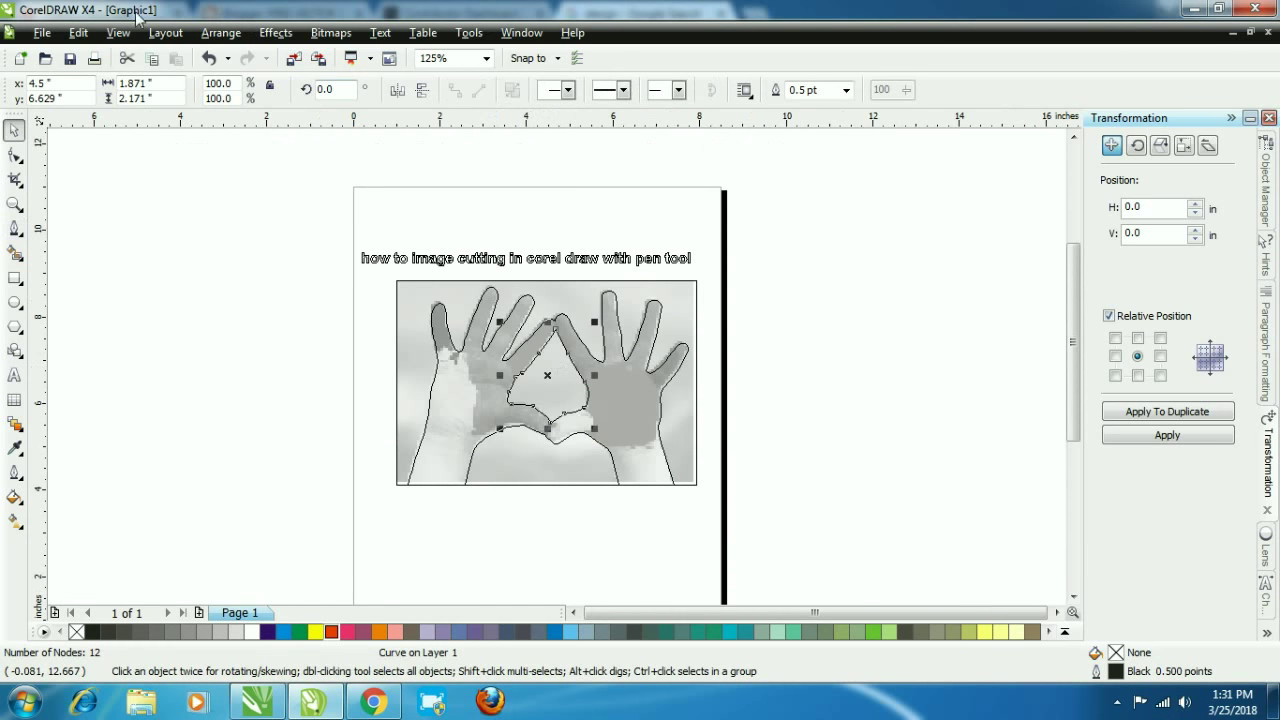
left_click(77, 32)
mouse_move(118, 32)
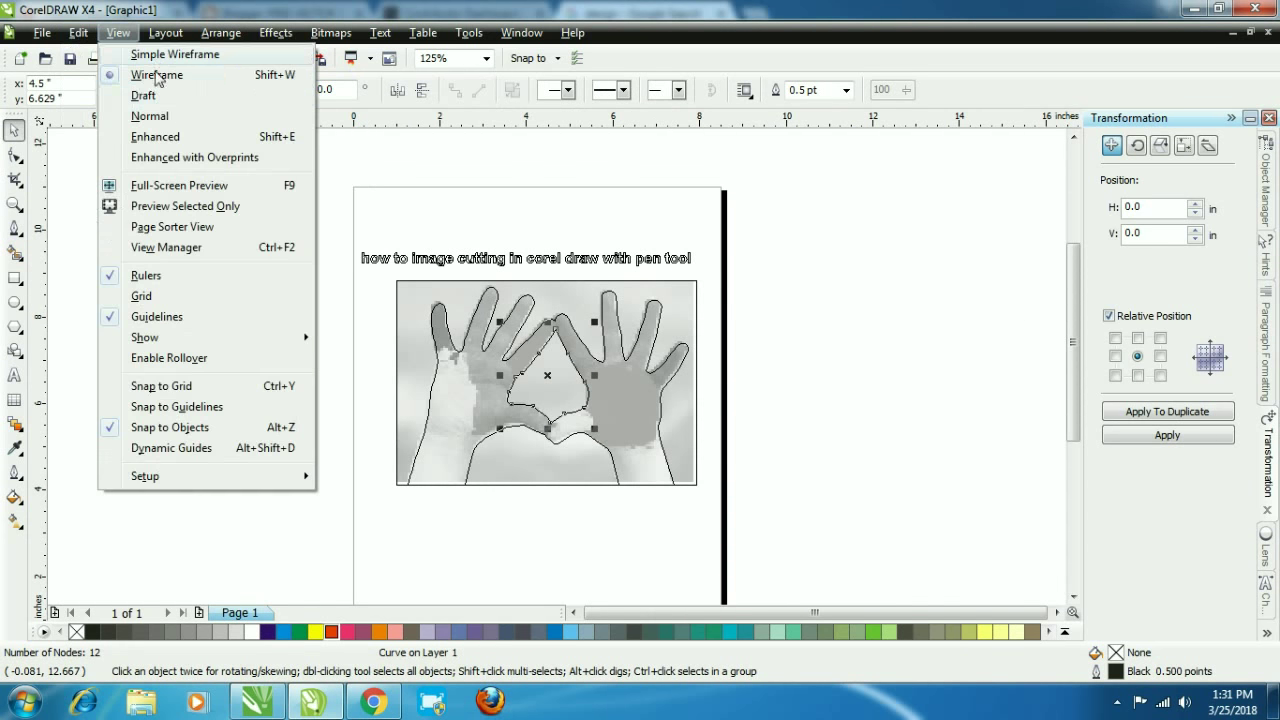
left_click(150, 137)
Step: Try moving the traced shapes away from their positions over the photo, and undo the moves
scroll(557, 368, "up", 2)
mouse_move(563, 380)
left_mouse_down()
mouse_move(775, 418)
mouse_move(930, 409)
mouse_move(594, 391)
mouse_move(549, 371)
left_mouse_up()
left_click_drag(694, 397, 781, 419)
key("ctrl+z")
left_click_drag(550, 337, 918, 383)
left_click_drag(682, 358, 586, 391)
key("ctrl+z")
key("ctrl+z")
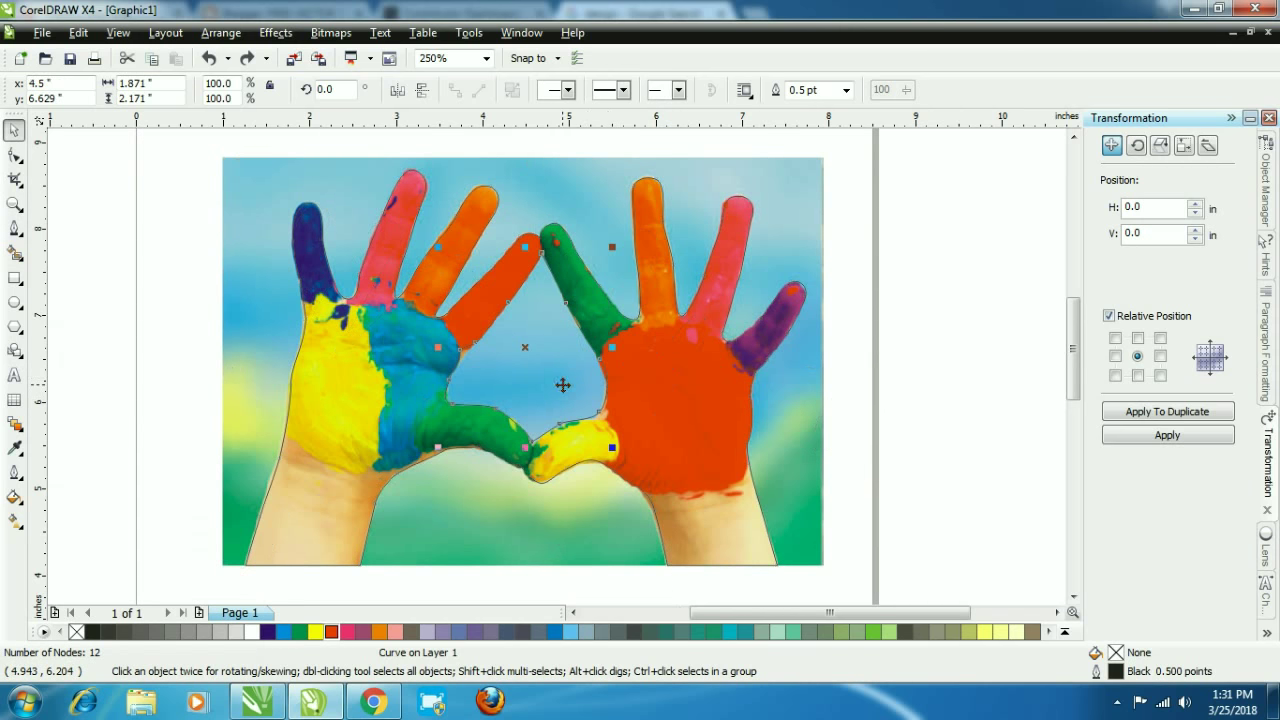
scroll(563, 385, "up", 2)
left_click(584, 357)
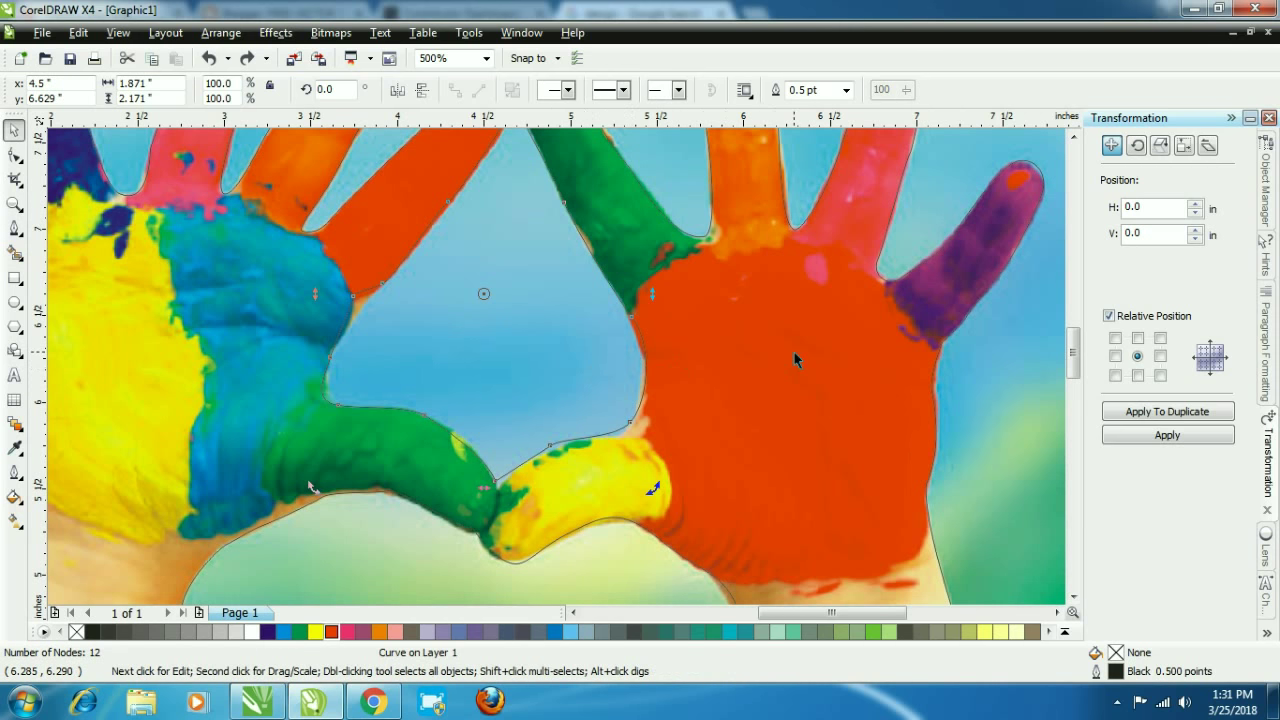
left_click(794, 352, "shift")
scroll(714, 340, "down", 1)
key("Escape")
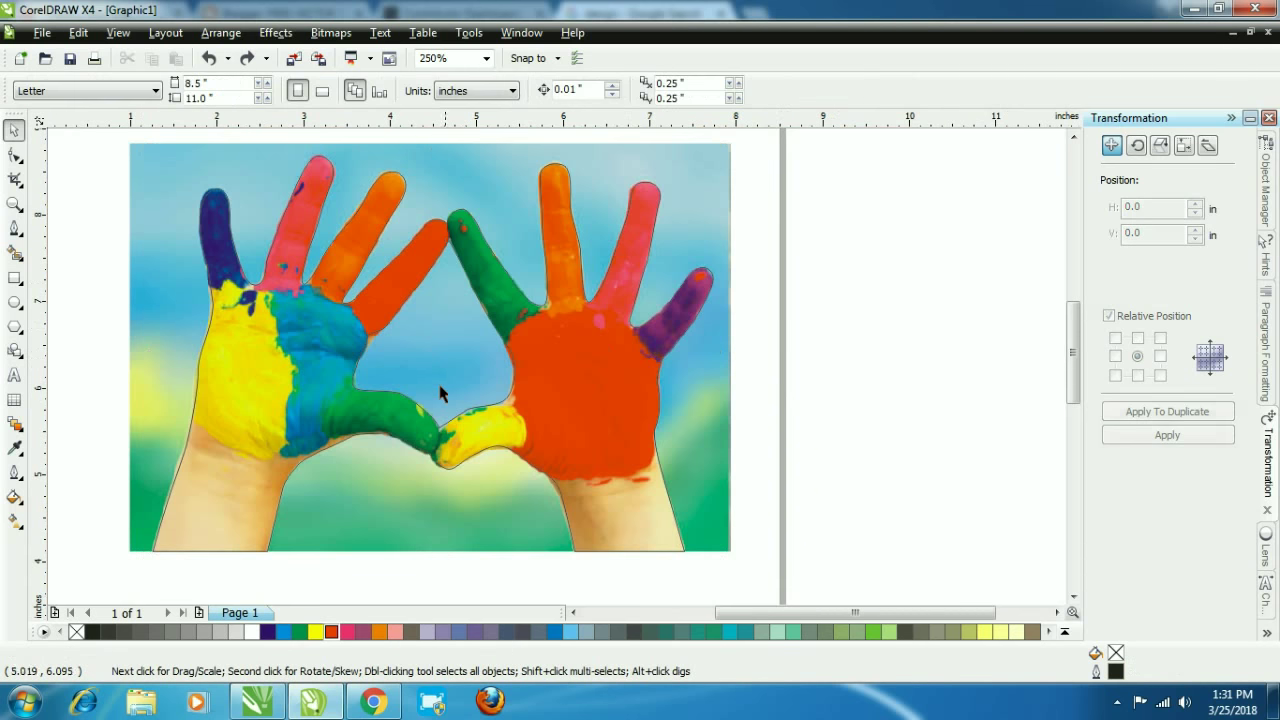
Step: Fill the inner gap shape with yellow and the outer hands shape with red
left_click(439, 387)
left_click(315, 631)
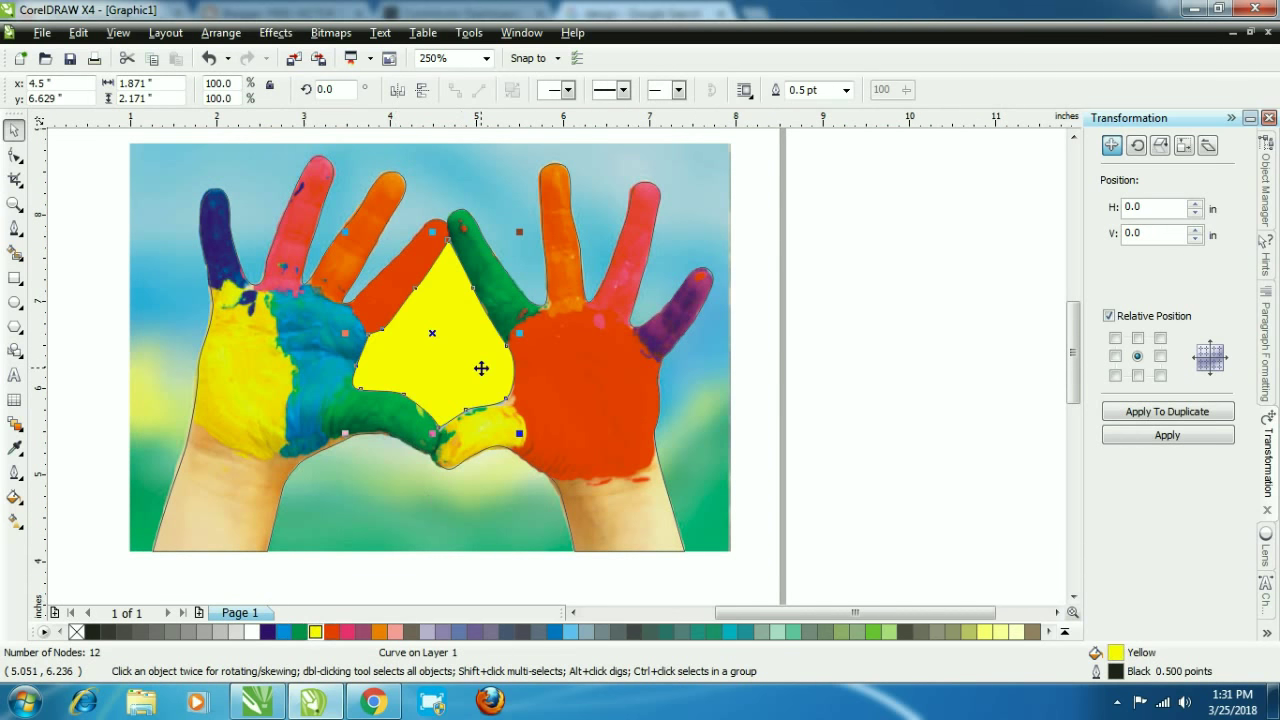
left_click(597, 411)
left_click(331, 631)
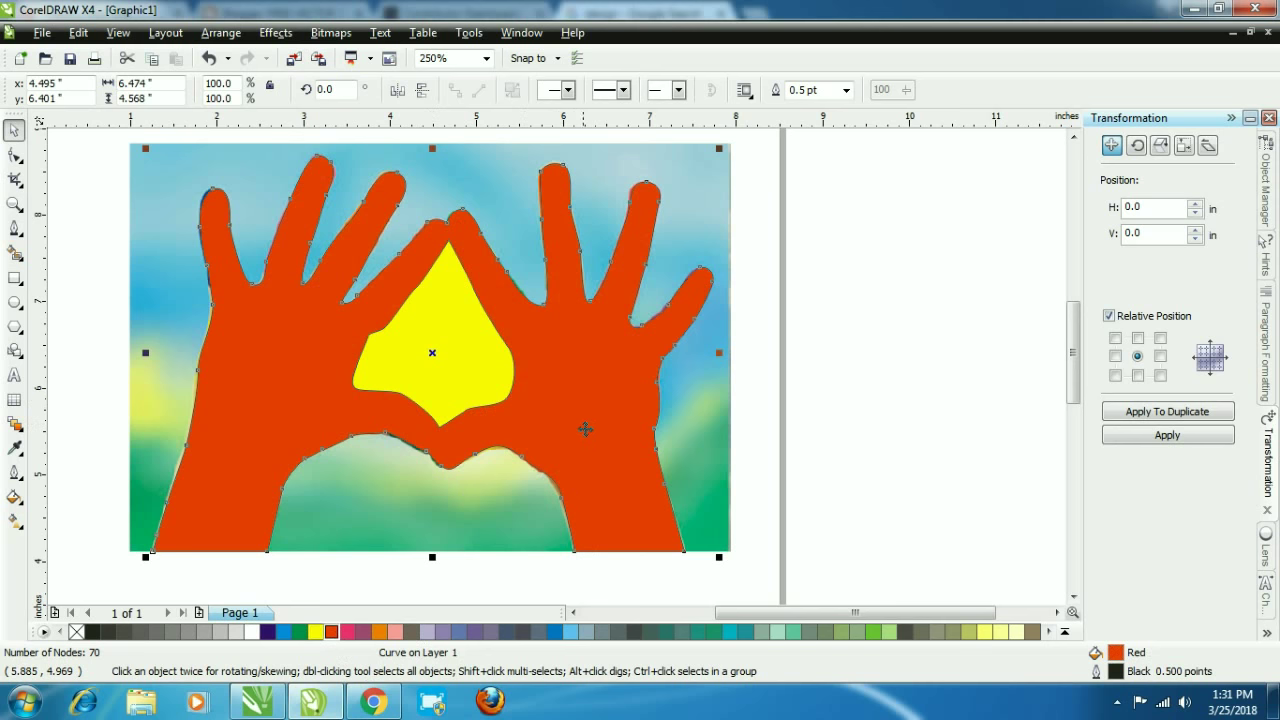
Step: Trim the red hands shape with the yellow gap shape, undoing a mistaken Weld of the two
key("Escape")
left_click(406, 357)
left_click(568, 350, "shift")
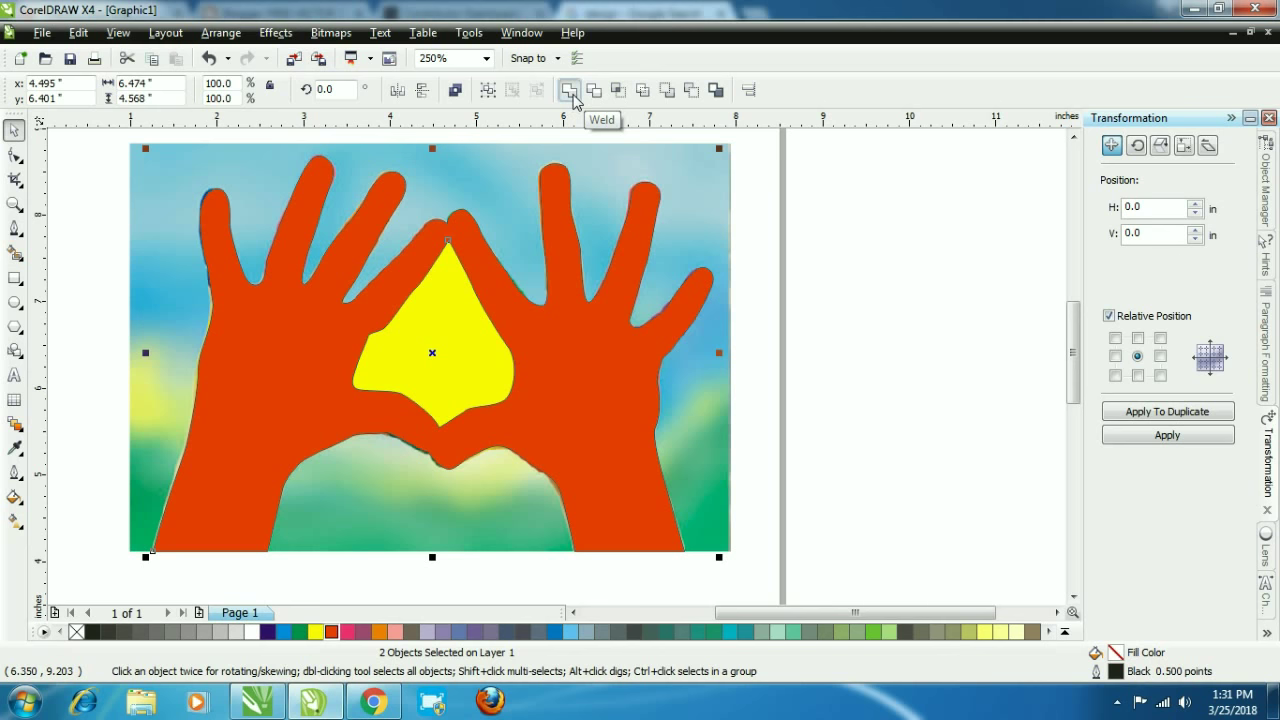
left_click(569, 90)
key("ctrl+z")
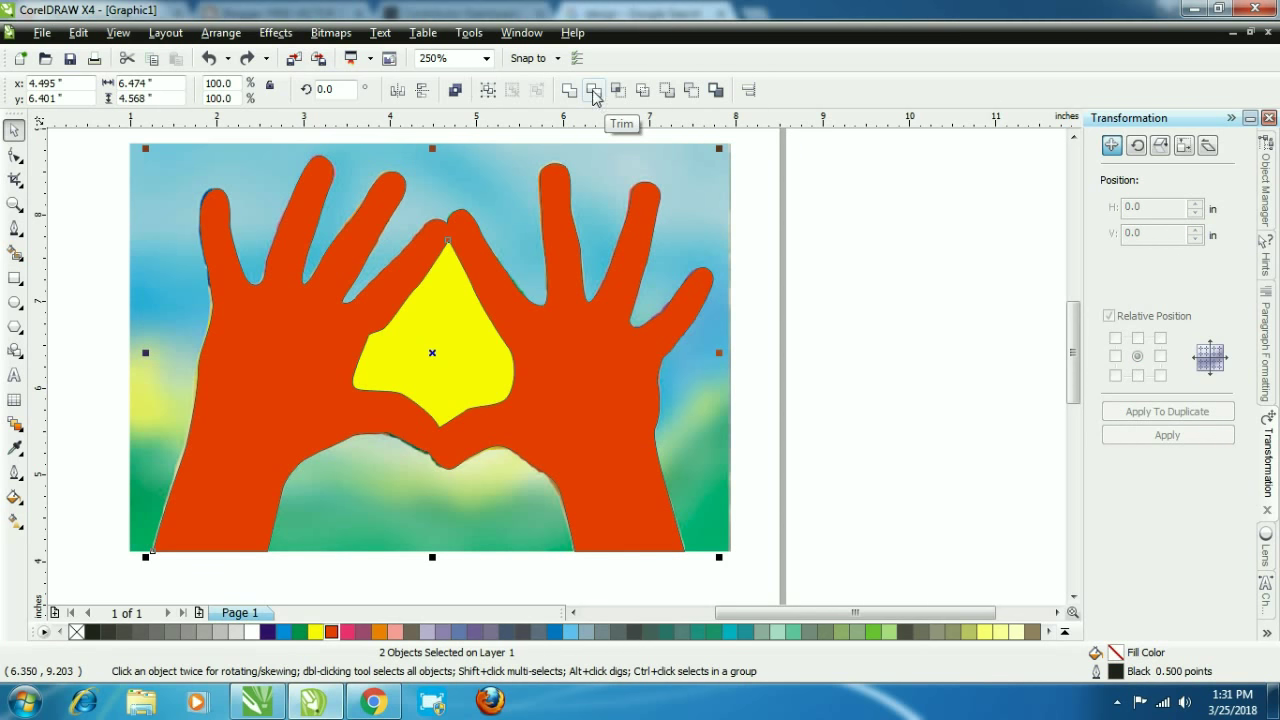
left_click(593, 91)
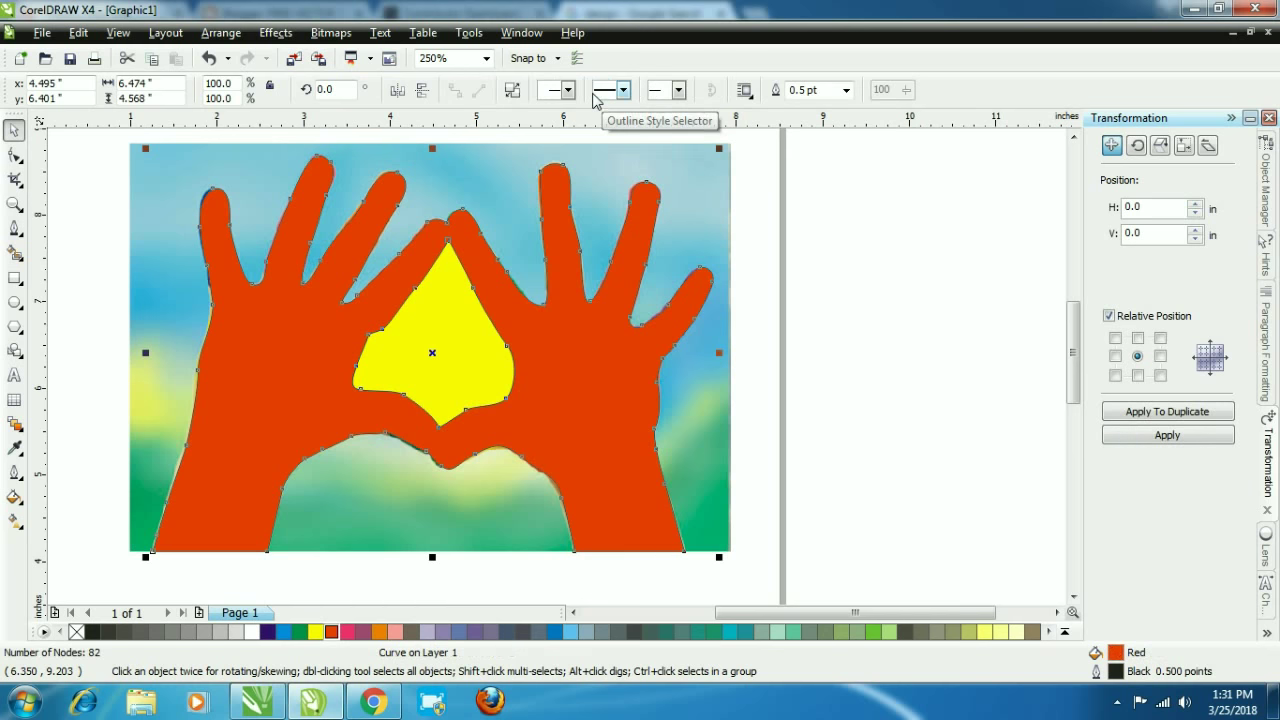
Step: Move the yellow gap shape off the photo and delete it
left_click(806, 219)
left_click(449, 334)
left_click_drag(449, 334, 865, 377)
key("Delete")
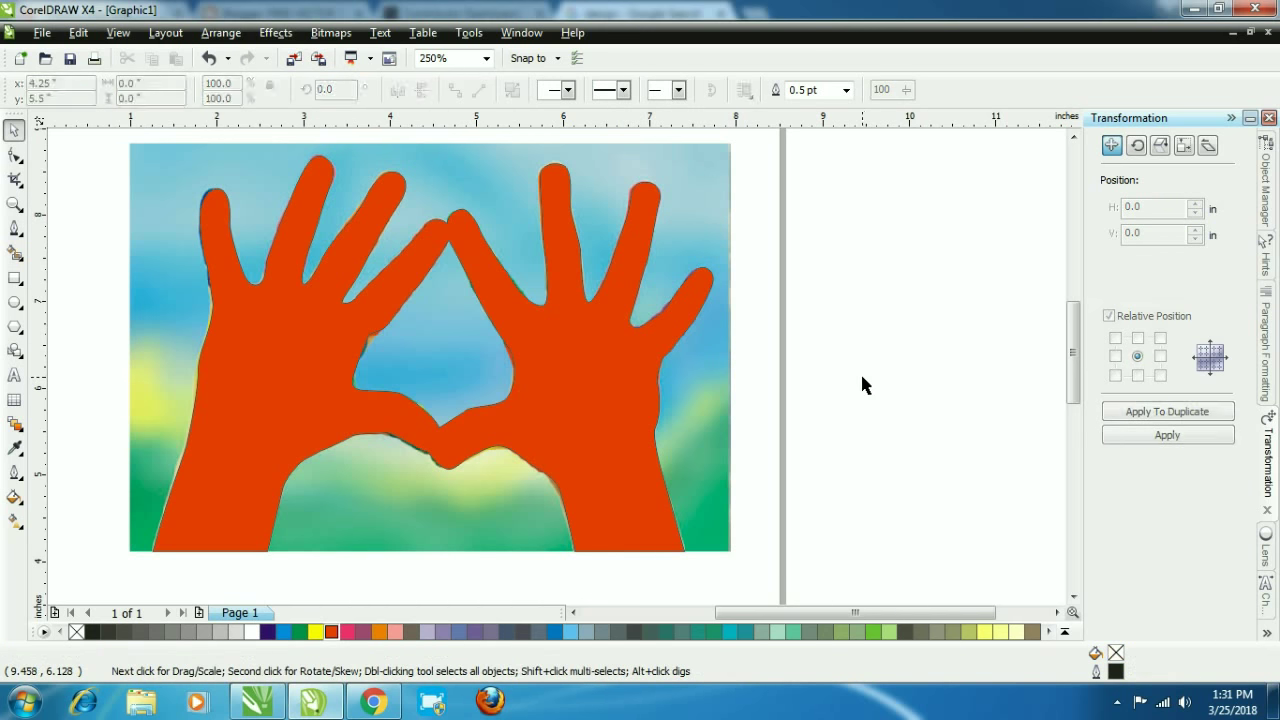
Step: Place the hands photo inside the red traced hands shape with PowerClip
left_click(714, 171)
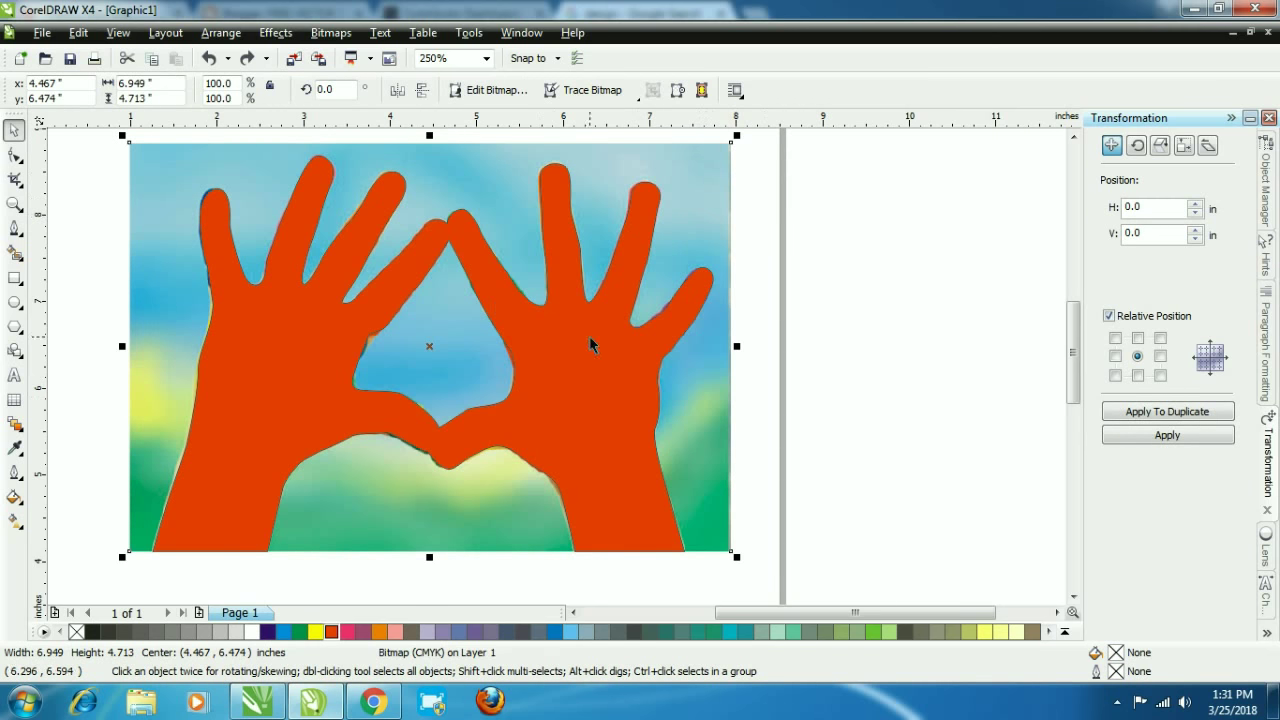
left_click(275, 32)
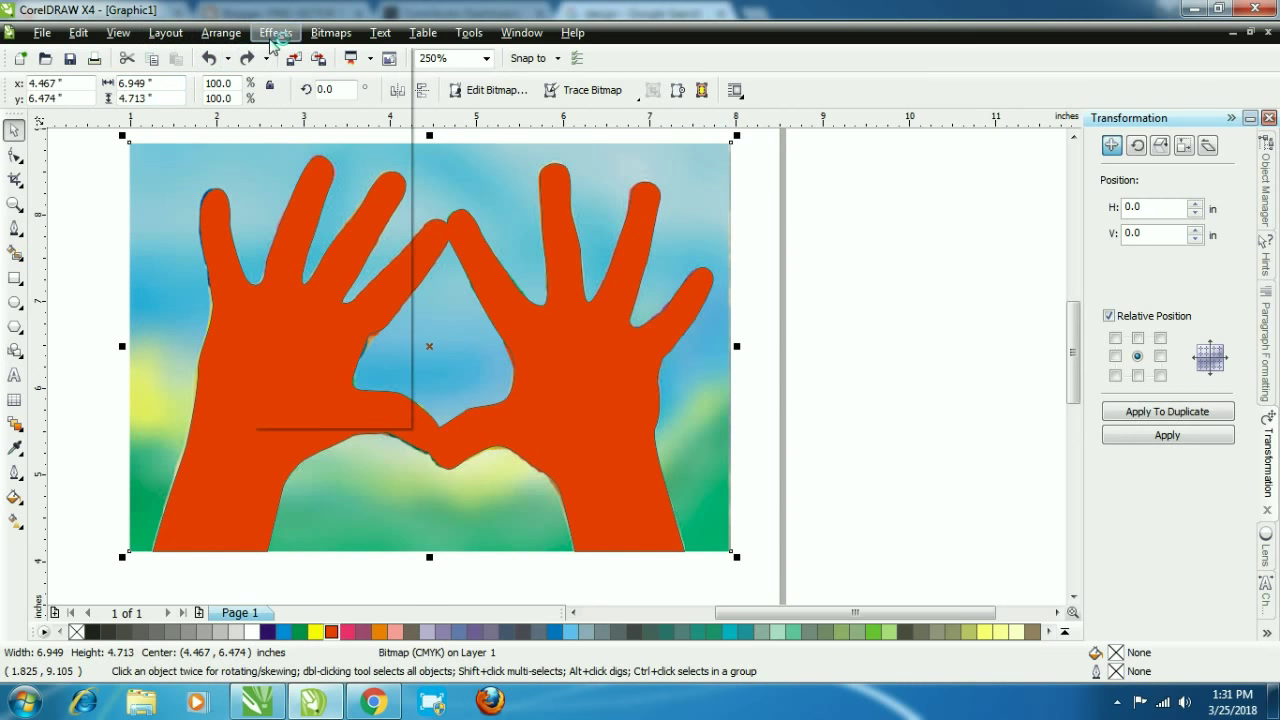
mouse_move(332, 327)
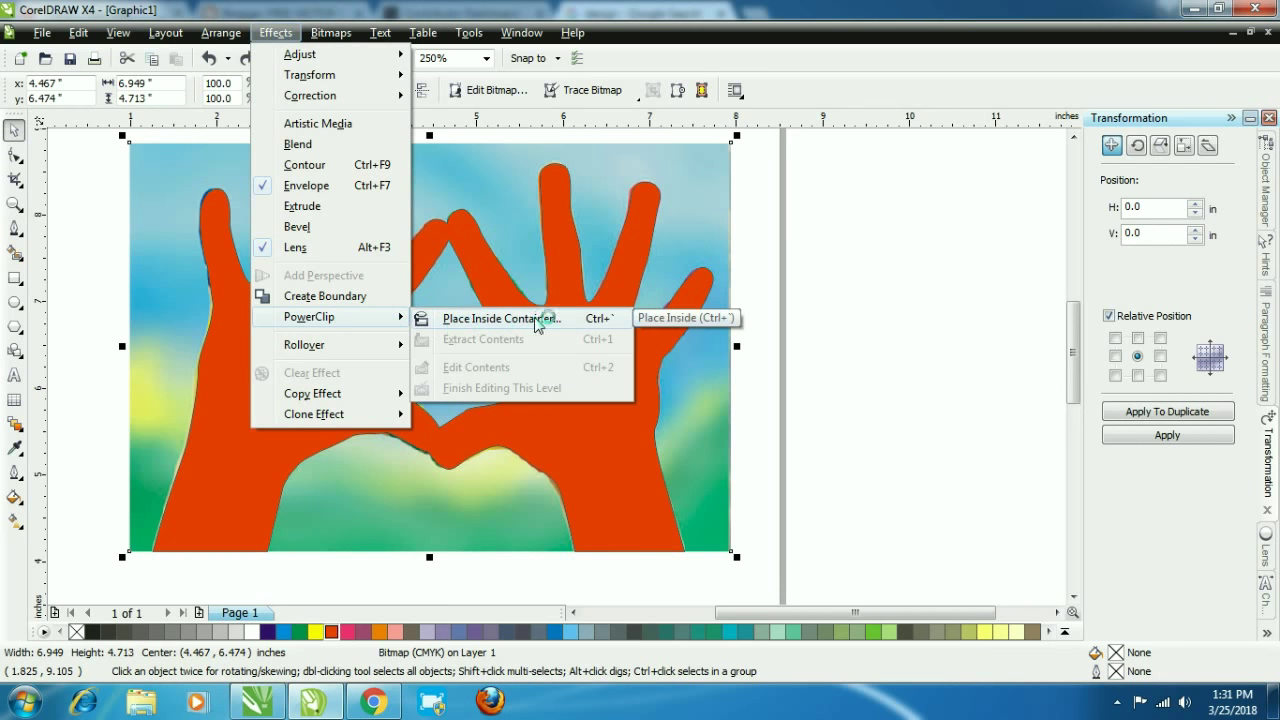
left_click(487, 320)
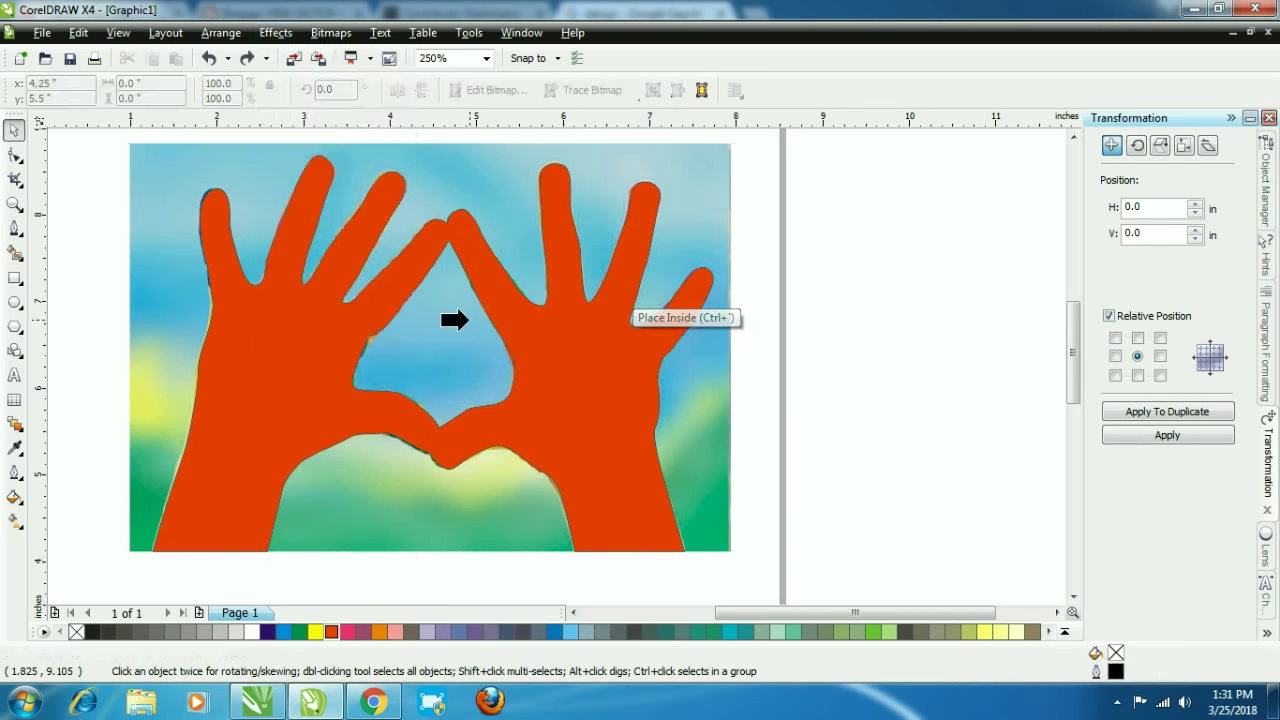
left_click(518, 344)
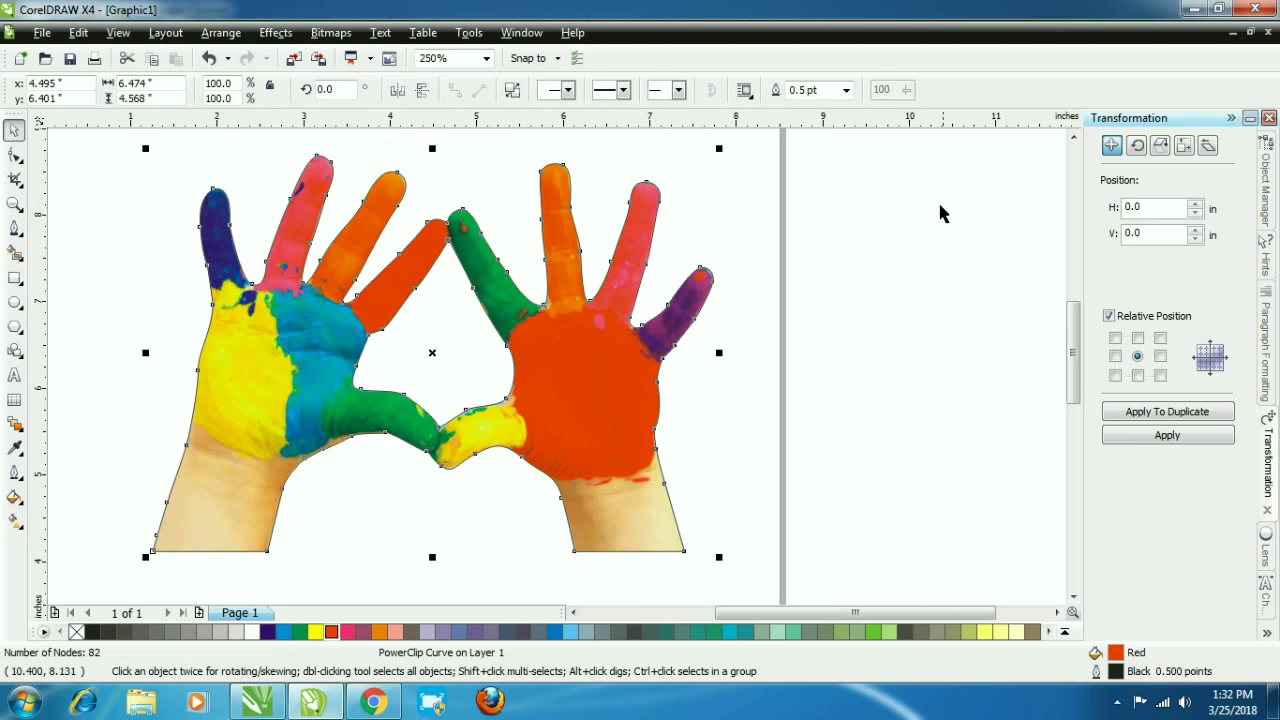
Step: Draw a rectangle about 7.62 by 5.31 inches around the cut-out hands, fill it with Cyan and send it to the back
left_click(15, 279)
left_click_drag(118, 148, 777, 565)
left_click(281, 632)
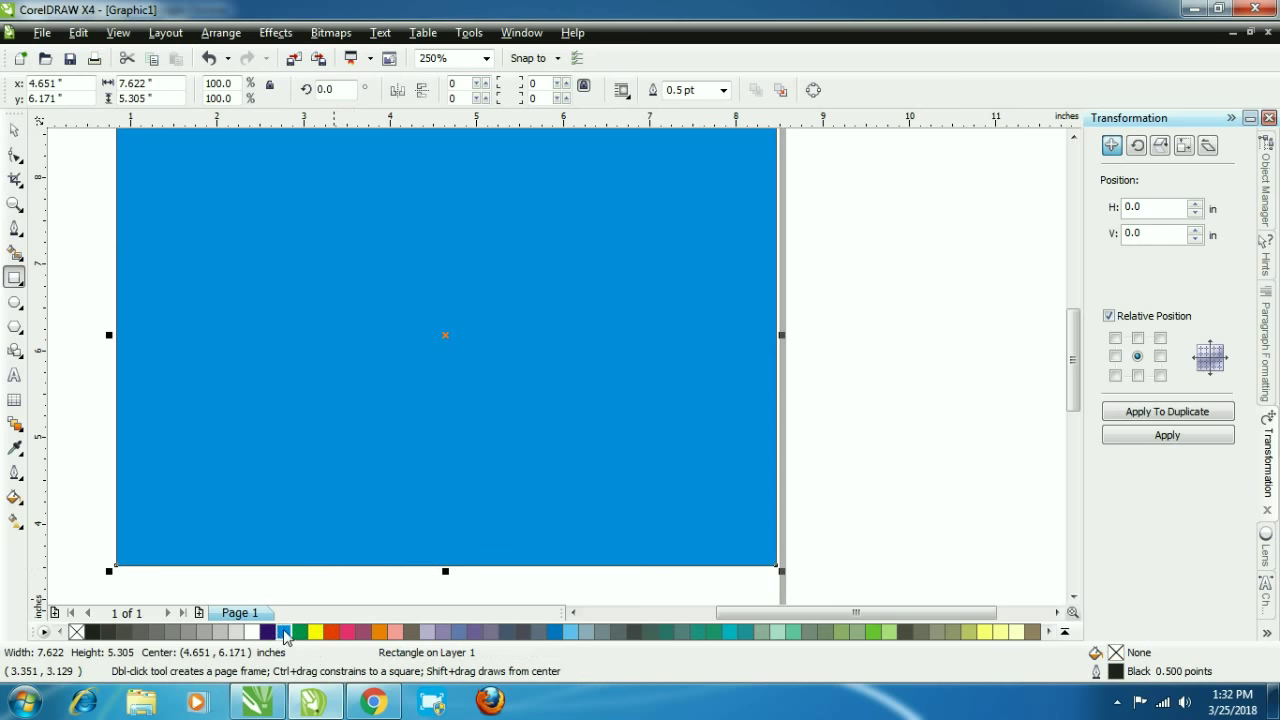
key("space")
key("shift+Page_Down")
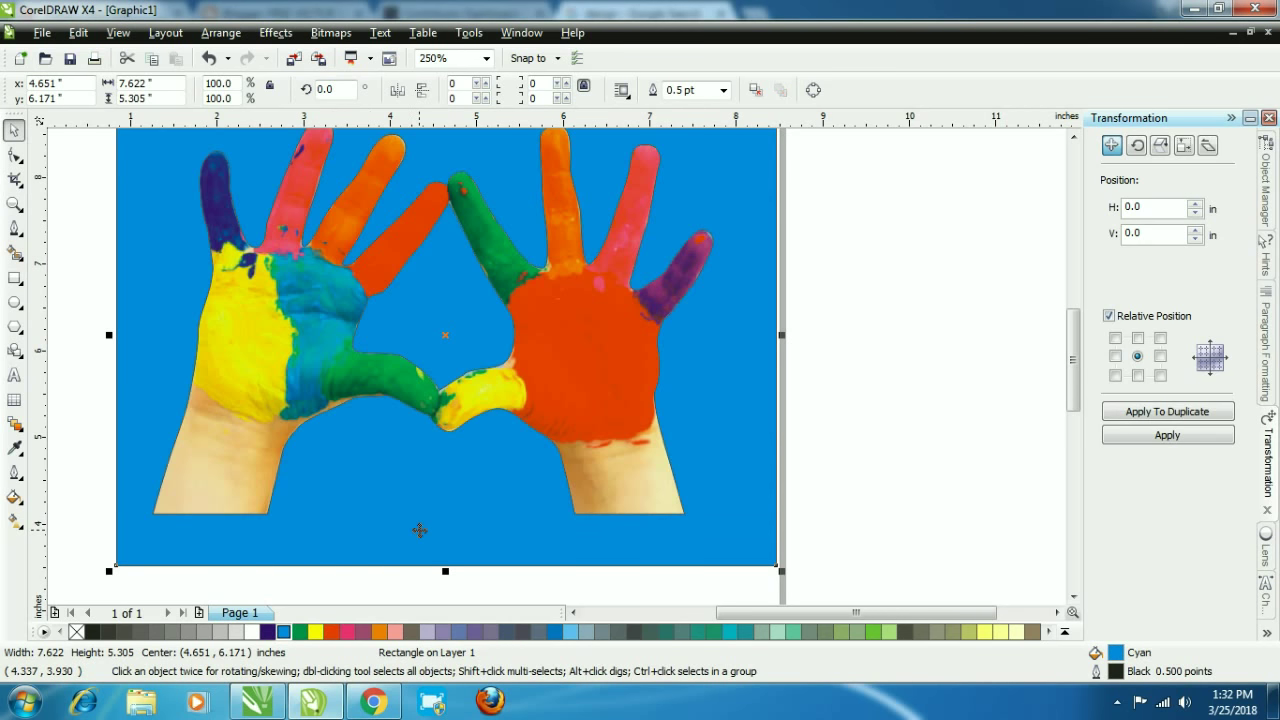
Step: Move the cut-out hands down to the lower edge of the blue rectangle and remove their outline
left_click_drag(304, 302, 254, 371)
left_click_drag(510, 472, 519, 486)
right_click(77, 632)
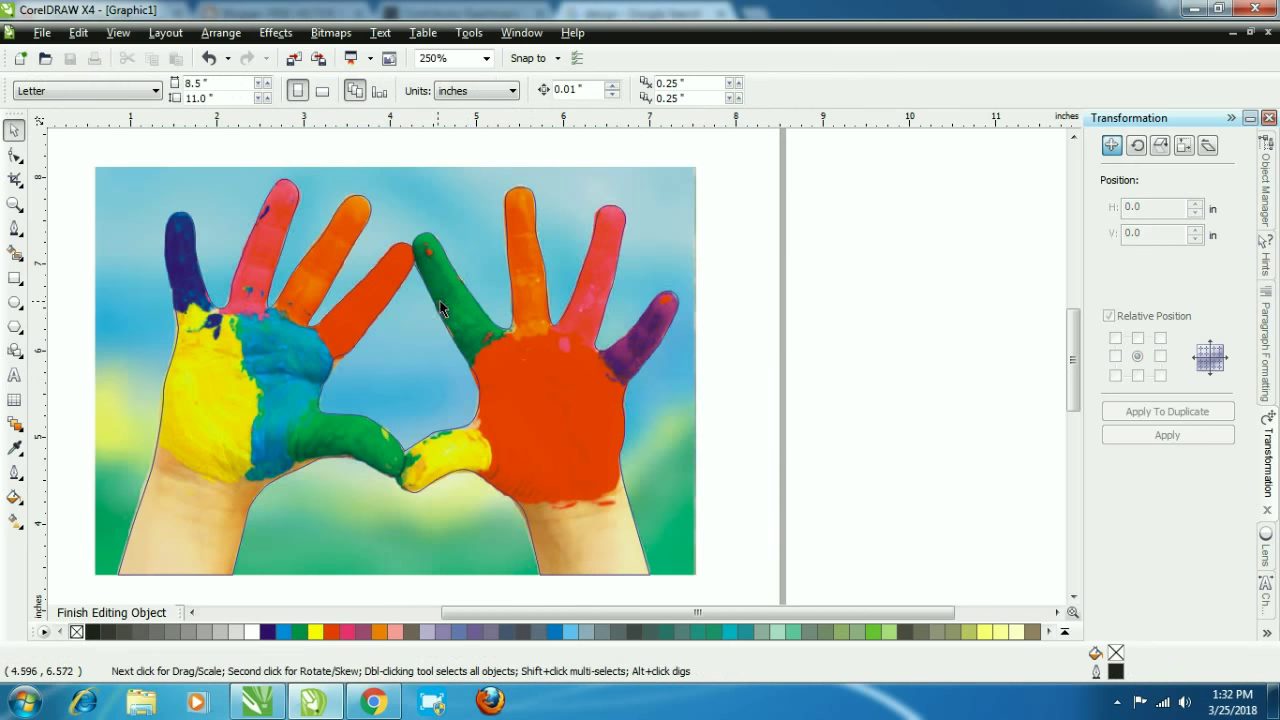
Step: Open the contents of the hands PowerClip for editing to view the full photo, and finish editing
left_click(931, 297, "ctrl")
left_click(276, 33)
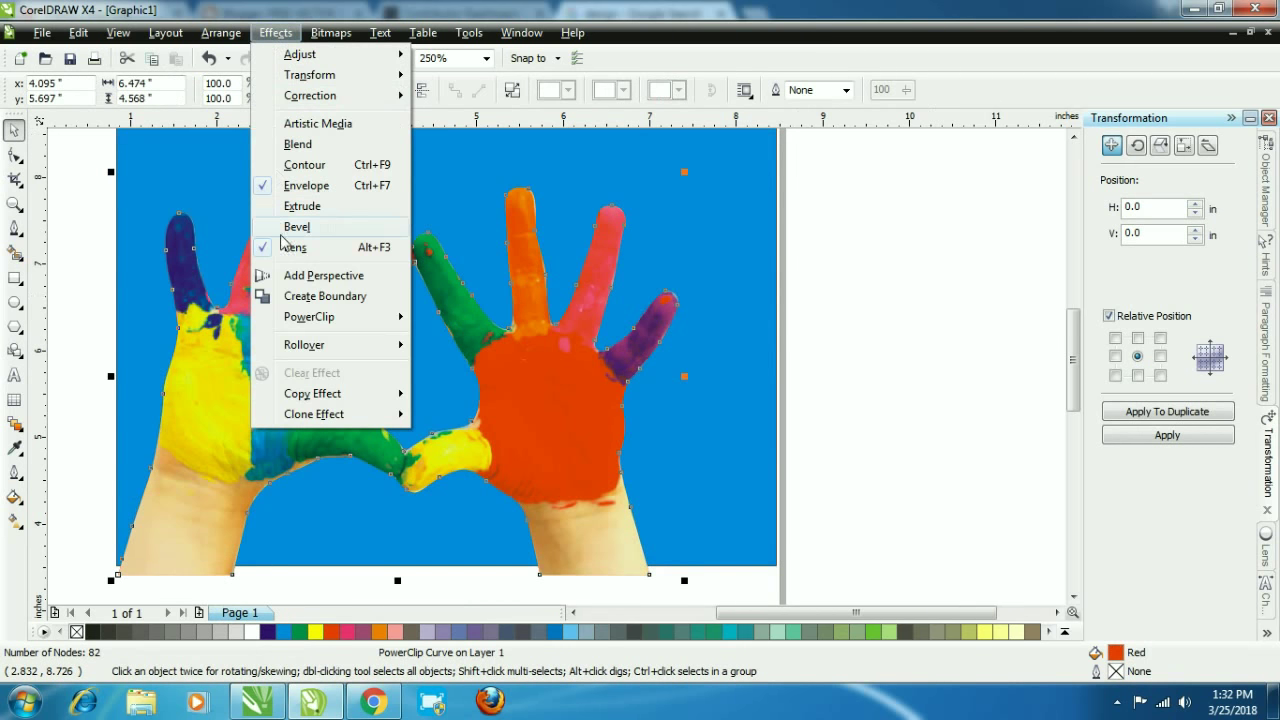
mouse_move(320, 317)
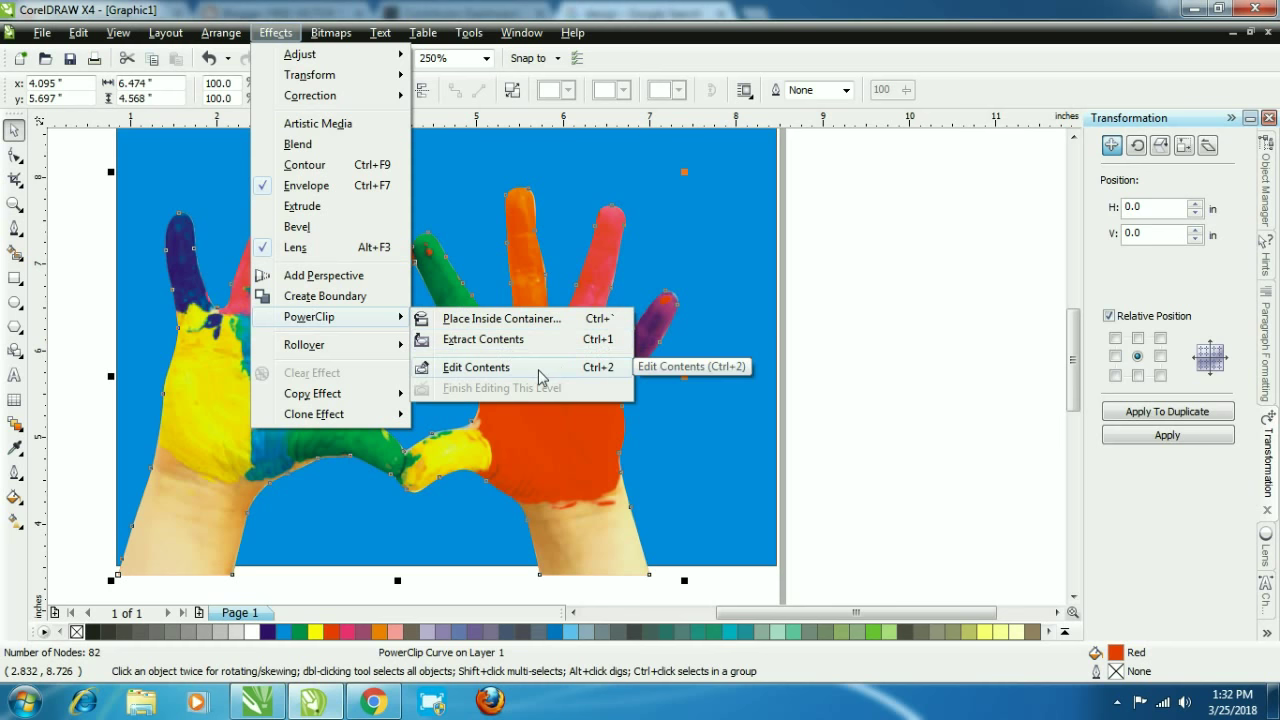
left_click(537, 369)
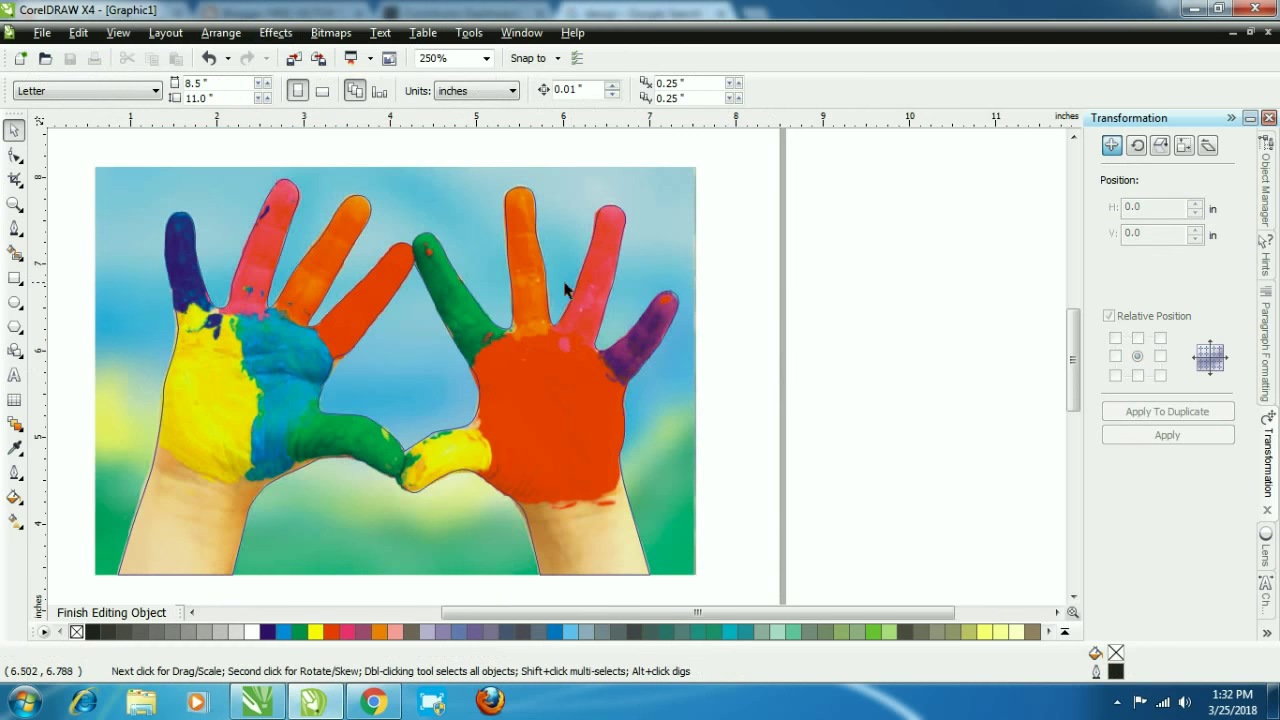
left_click(112, 612)
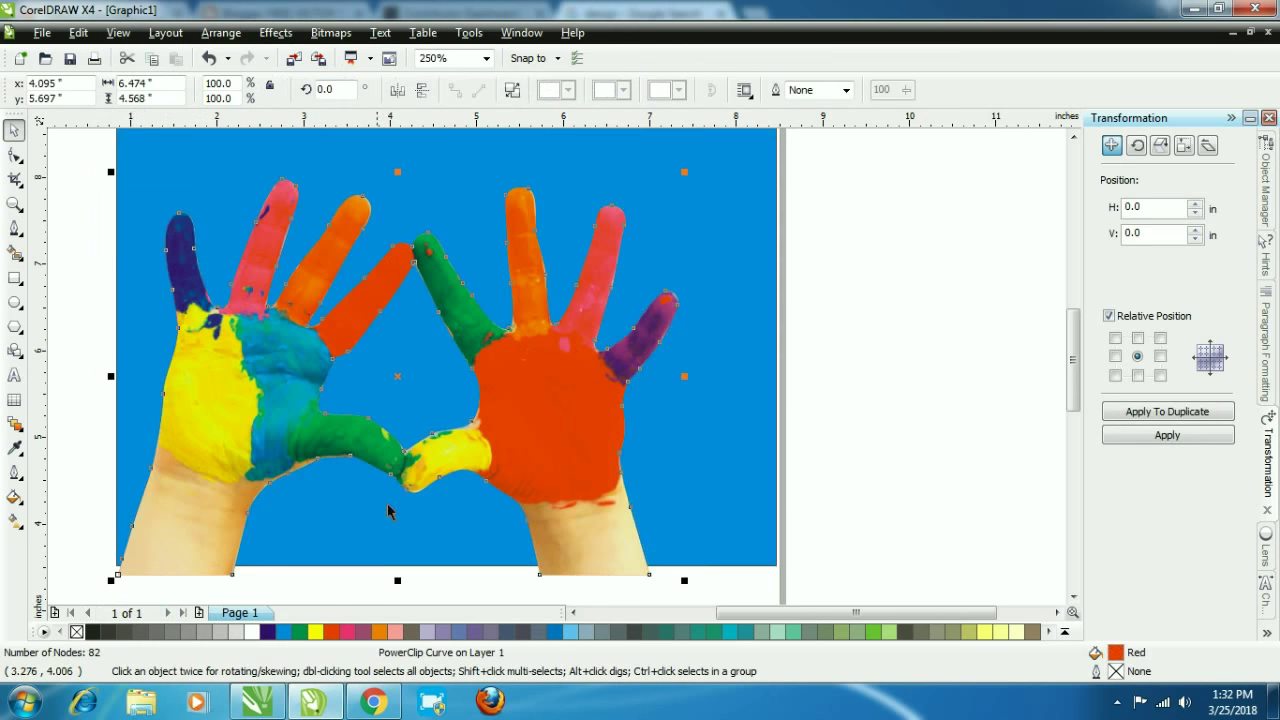
Step: Extract the photo from the hands PowerClip, check the shapes in wireframe view and send the photo to the back
left_click(275, 32)
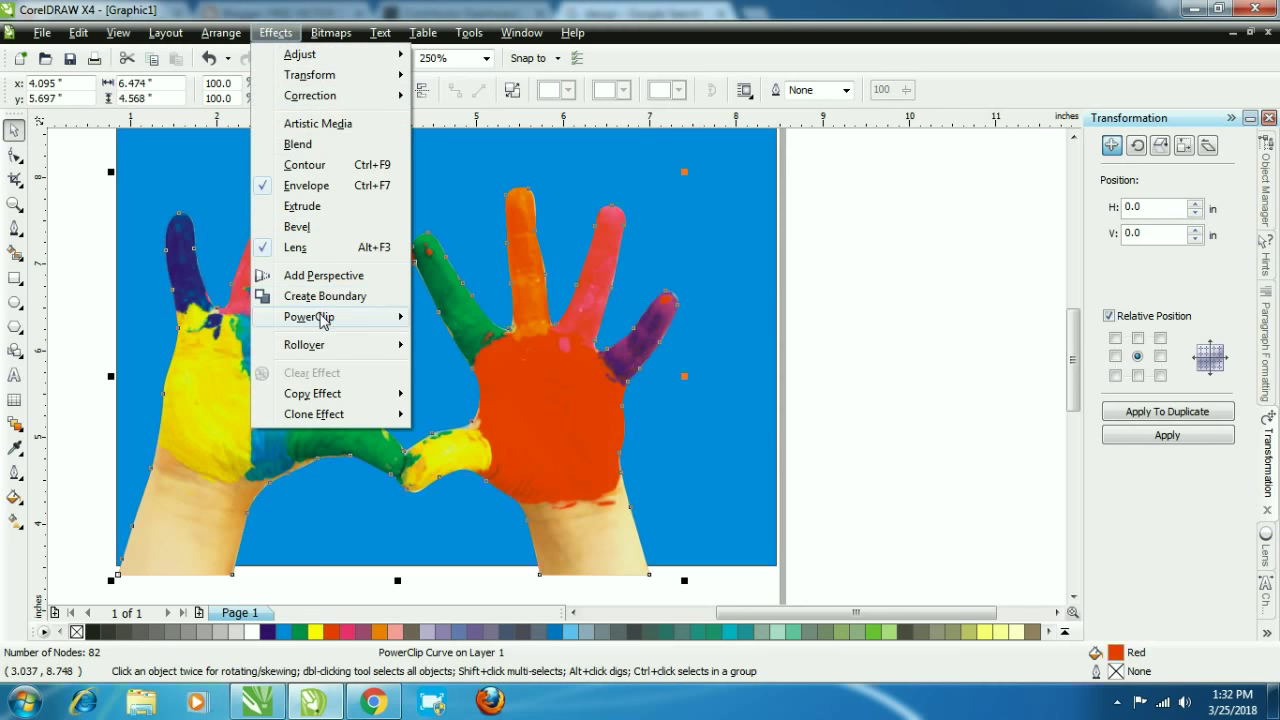
mouse_move(320, 318)
left_click(545, 343)
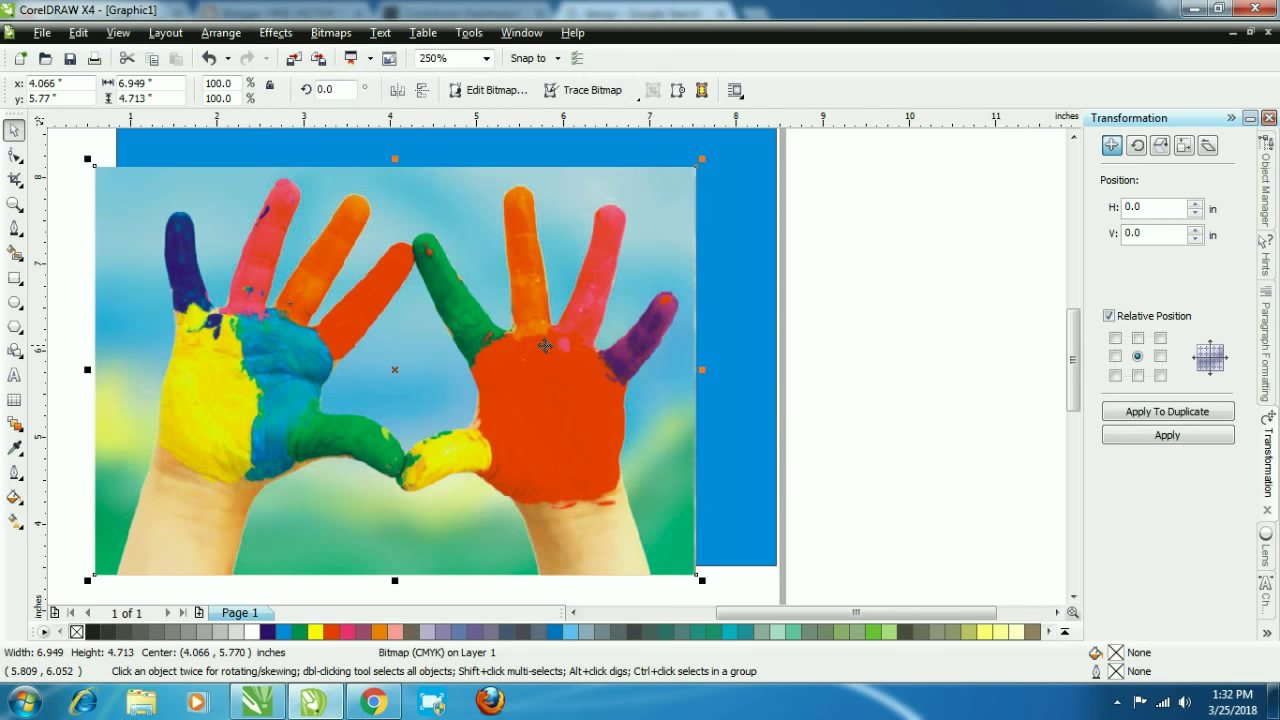
key("shift+F9")
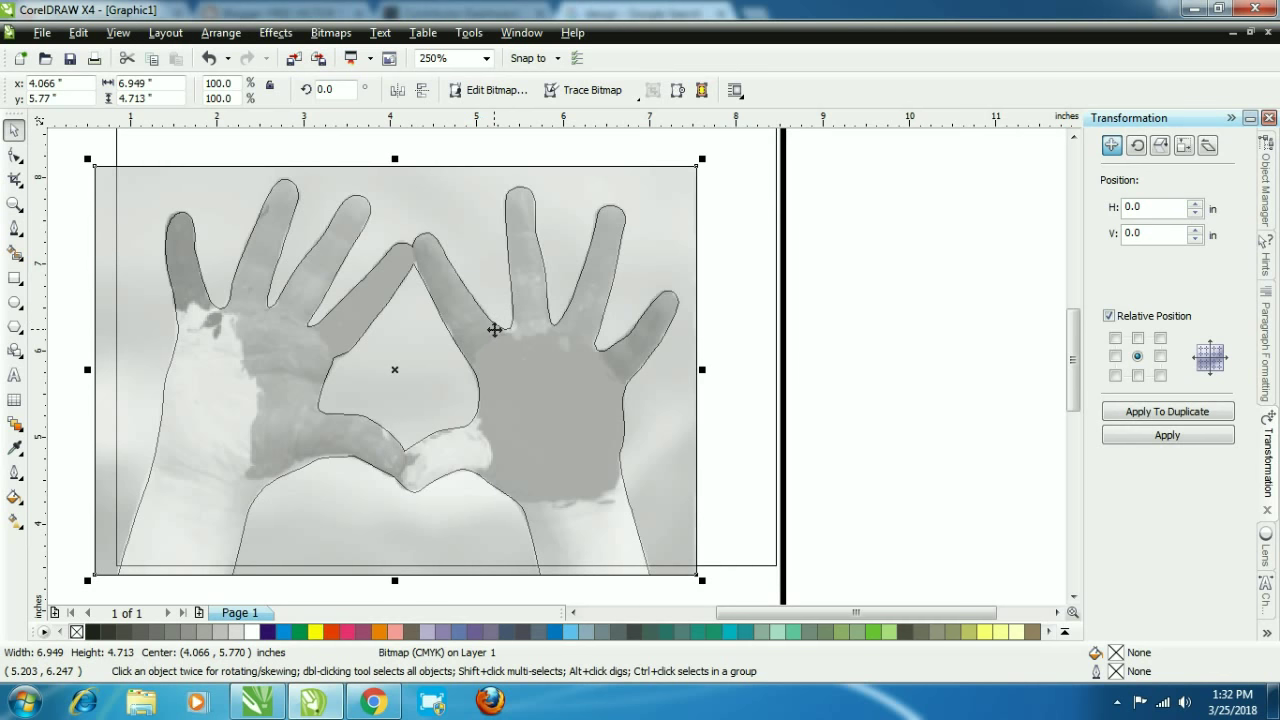
key("shift+F9")
key("shift+Page_Down")
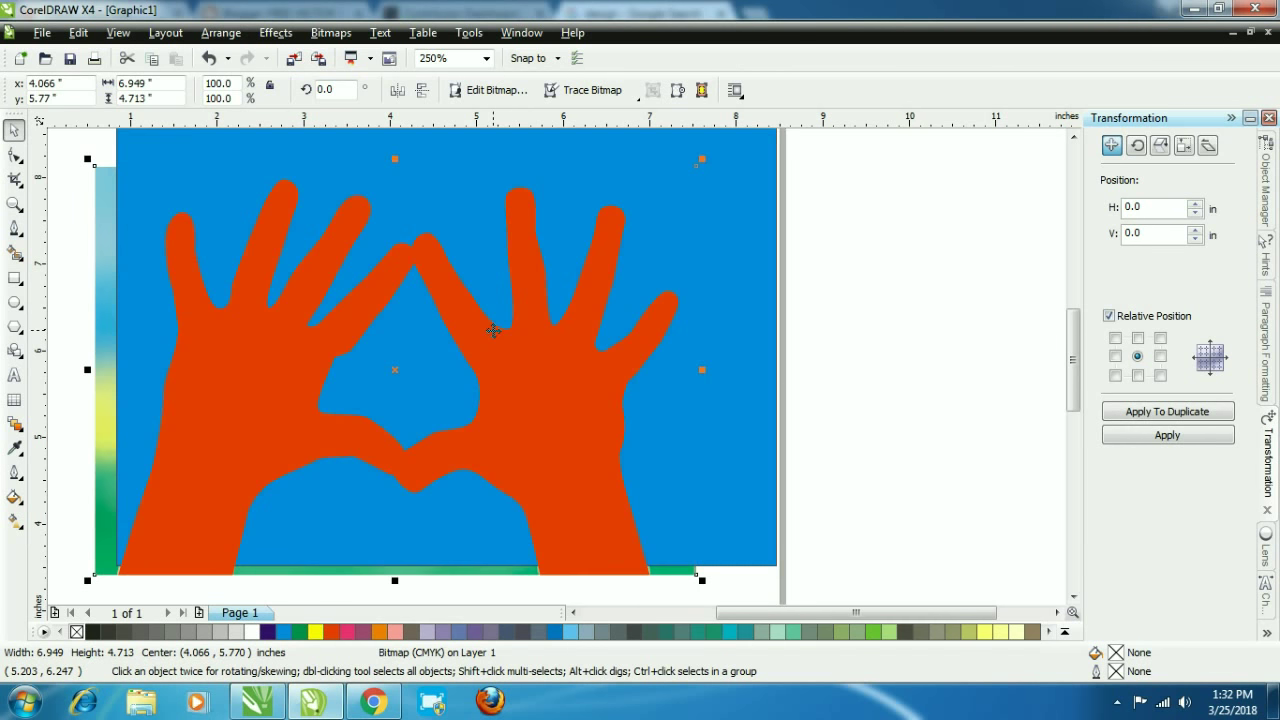
Step: Place the extracted photo back inside the red hands shape with PowerClip and deselect it
left_click(281, 33)
mouse_move(340, 318)
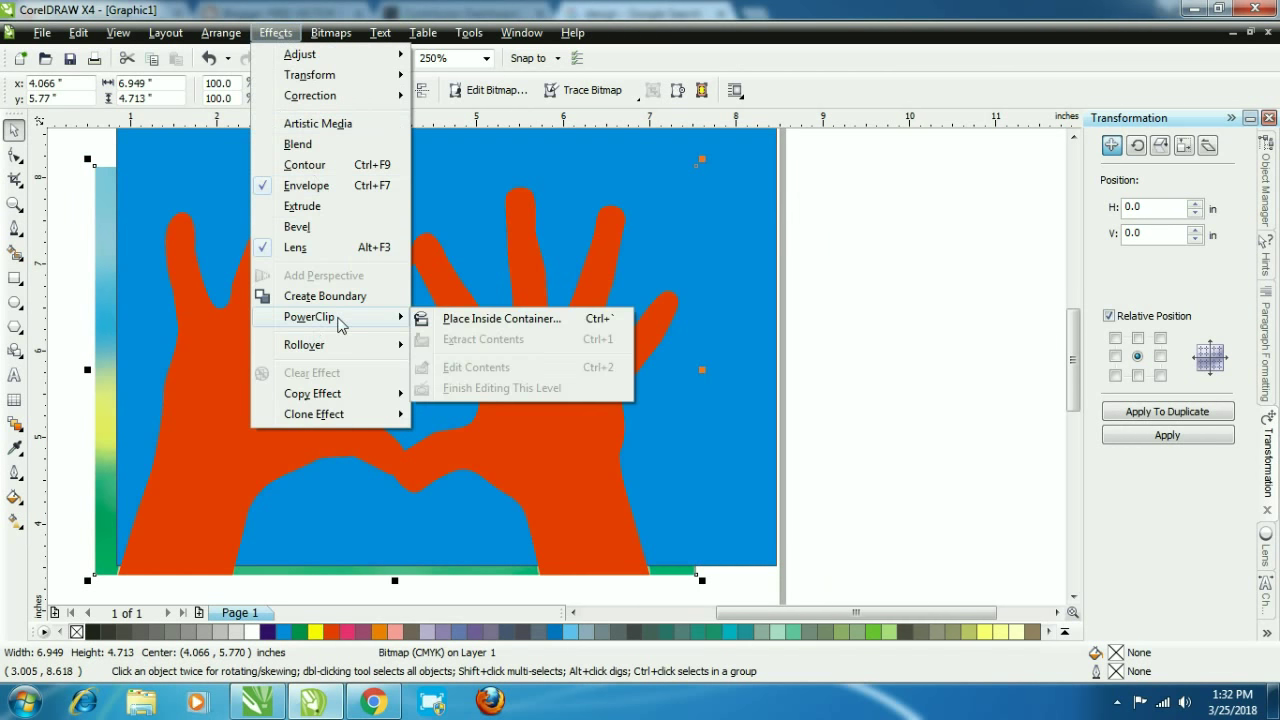
left_click(490, 320)
left_click(488, 364)
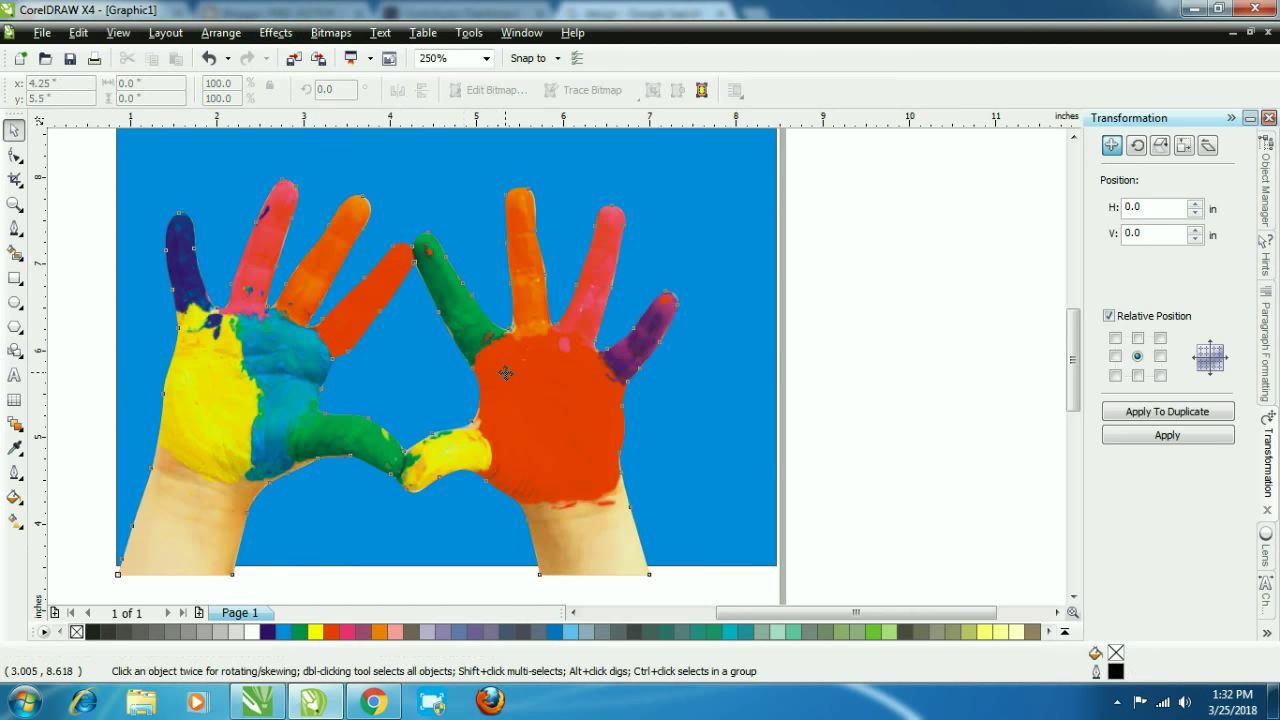
left_click(853, 372)
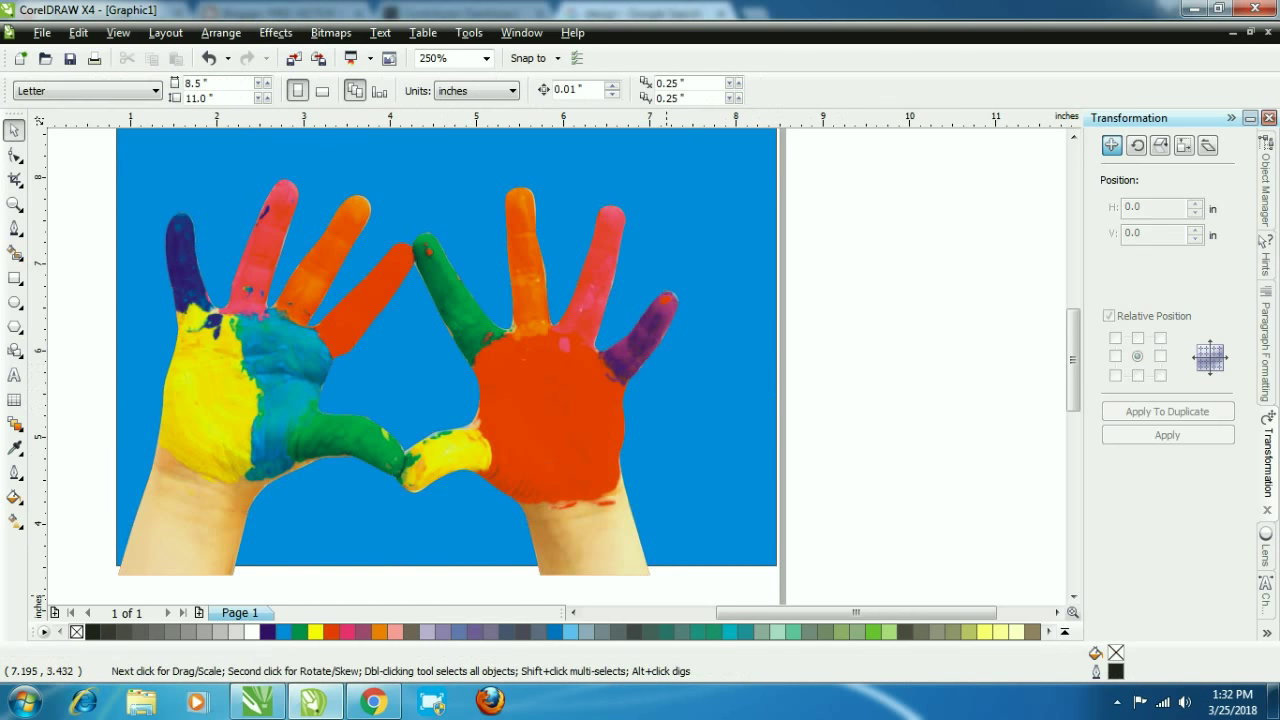